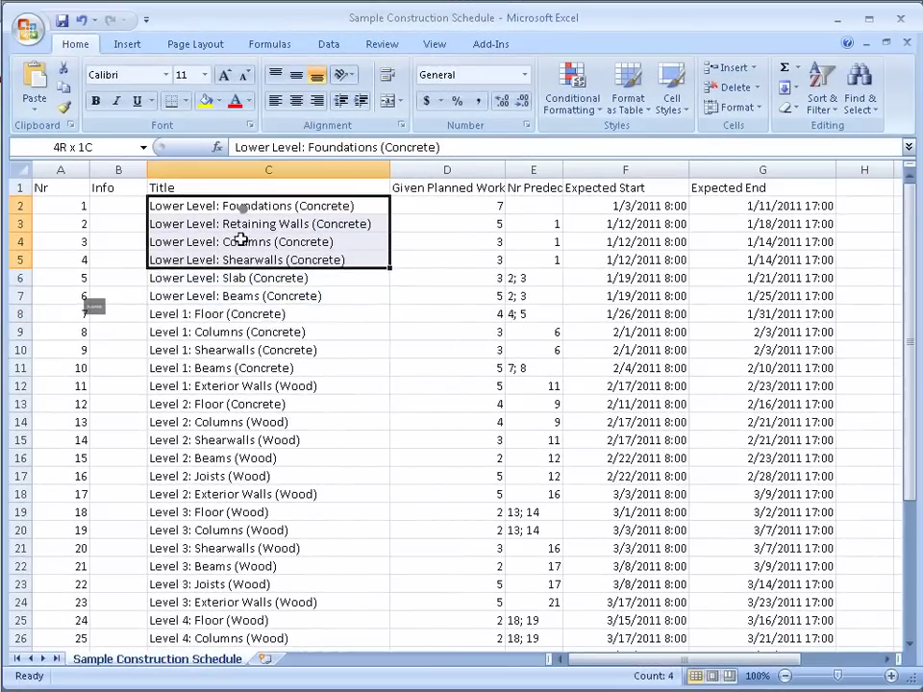
Step: Widen column E to show Nr Predecessors and select the Title, Expected Start and Expected End columns
left_click_drag(242, 240, 245, 628)
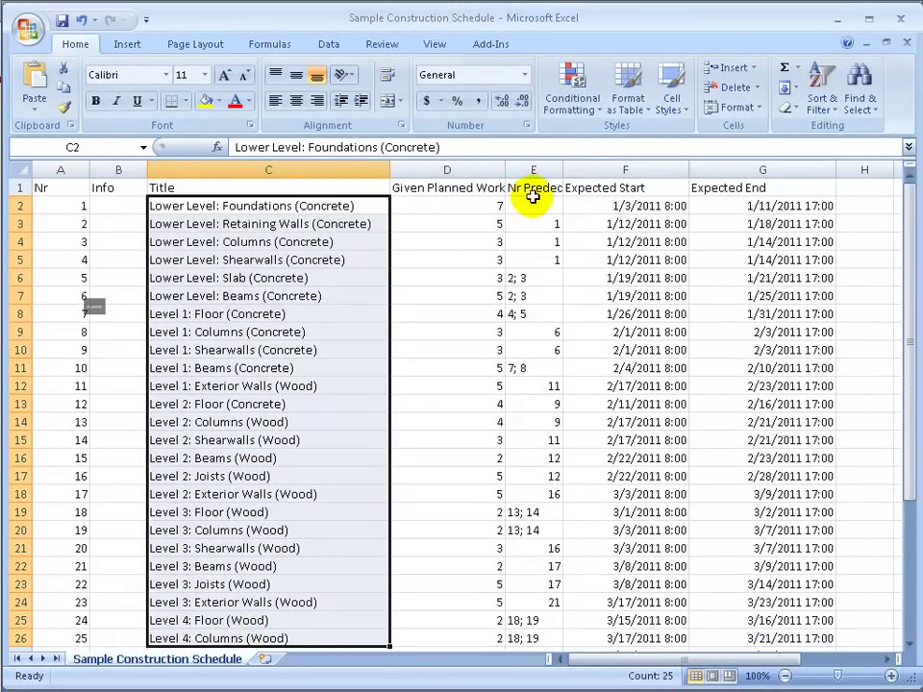
left_click_drag(564, 173, 612, 177)
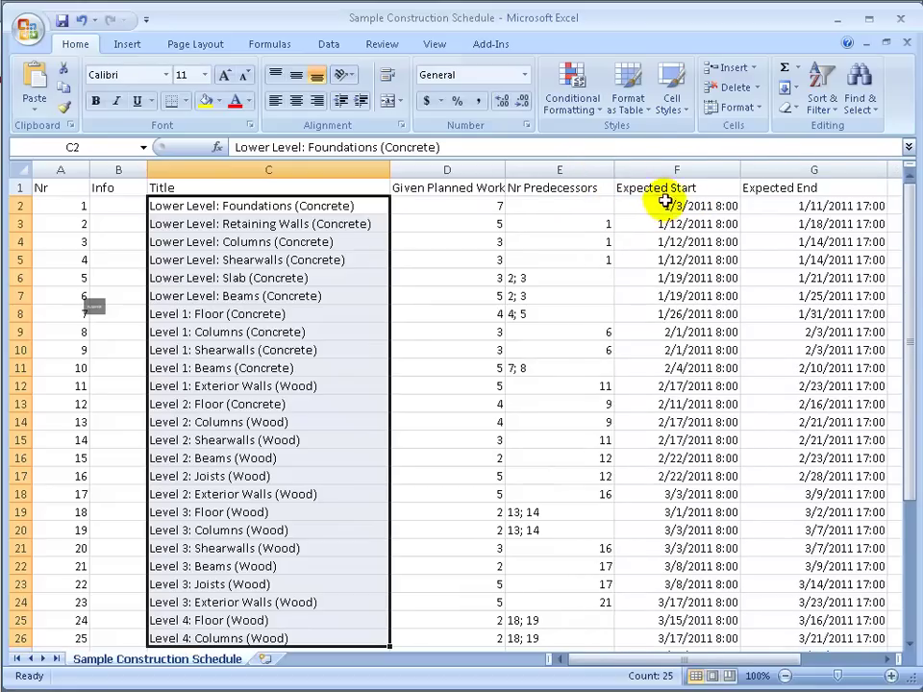
left_click_drag(668, 188, 725, 598)
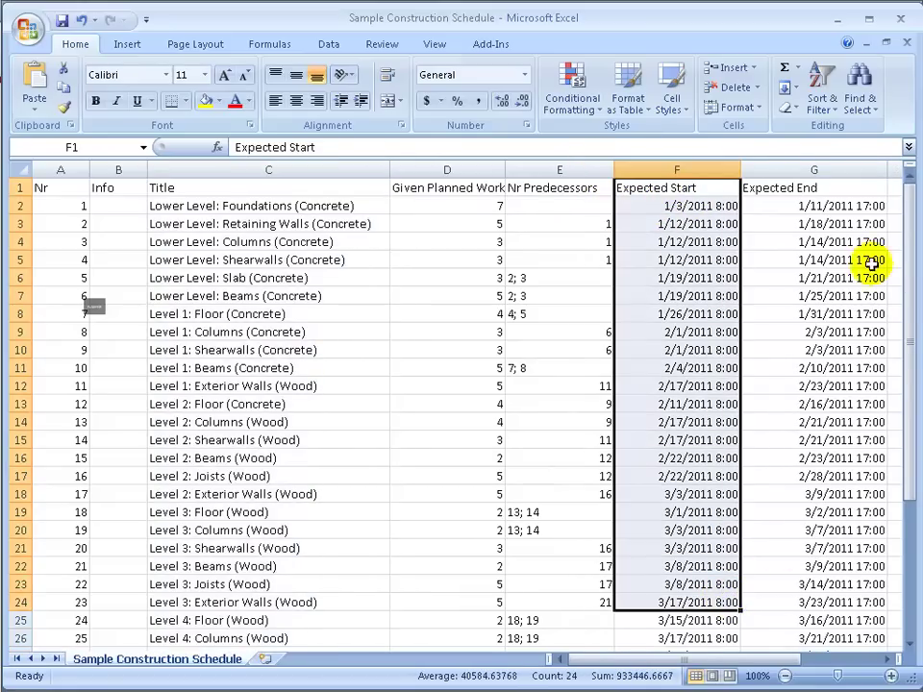
left_click_drag(834, 187, 820, 617)
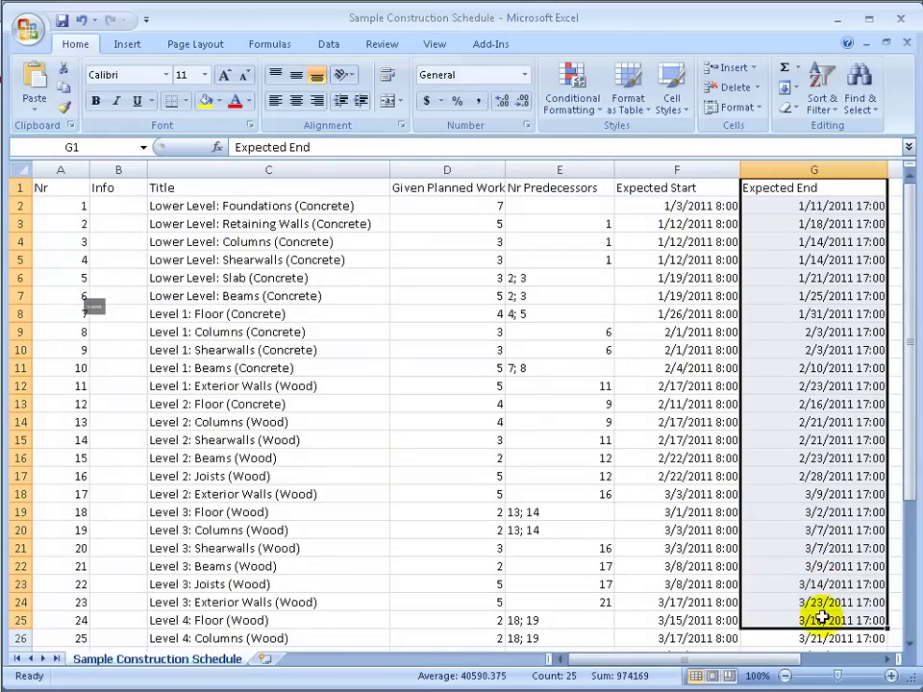
Step: Save a copy of the Excel schedule with Save As, then bring up Navisworks TimeLiner
left_click(29, 24)
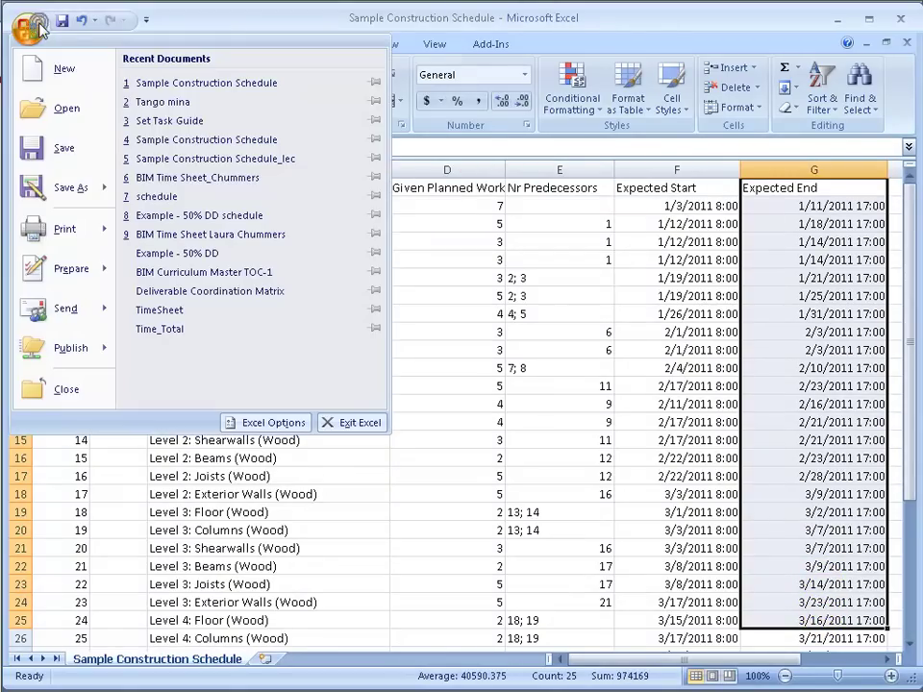
mouse_move(104, 190)
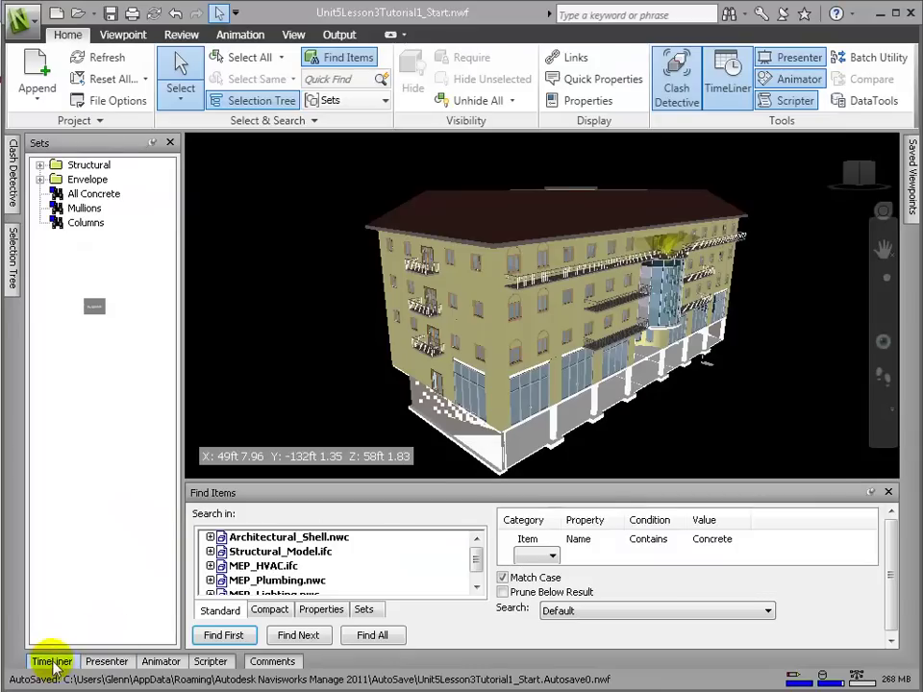
left_click(52, 662)
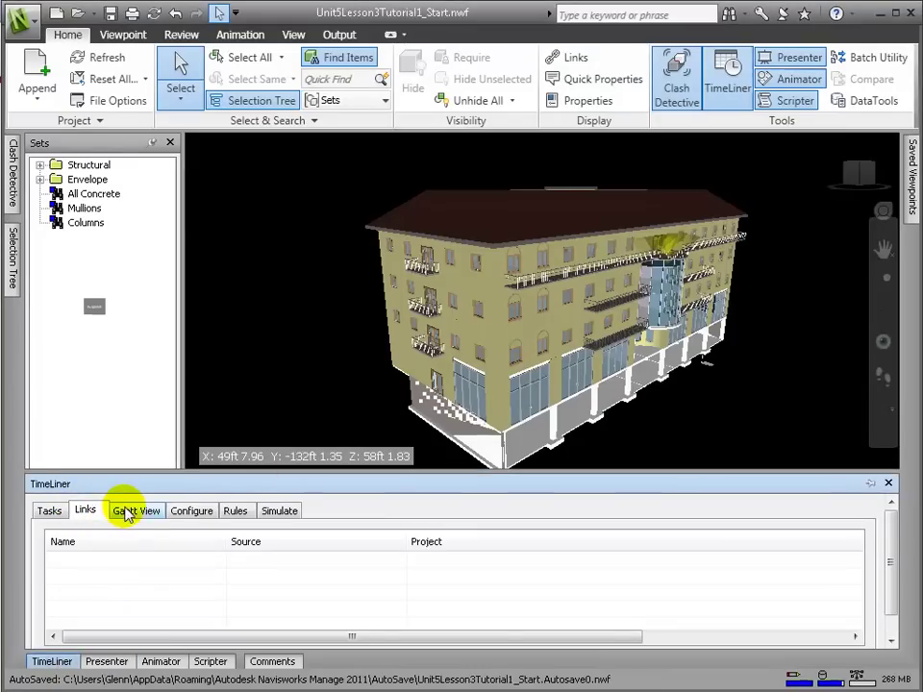
Step: Add a CSV File schedule link from TimeLiner's Links tab
left_click(50, 512)
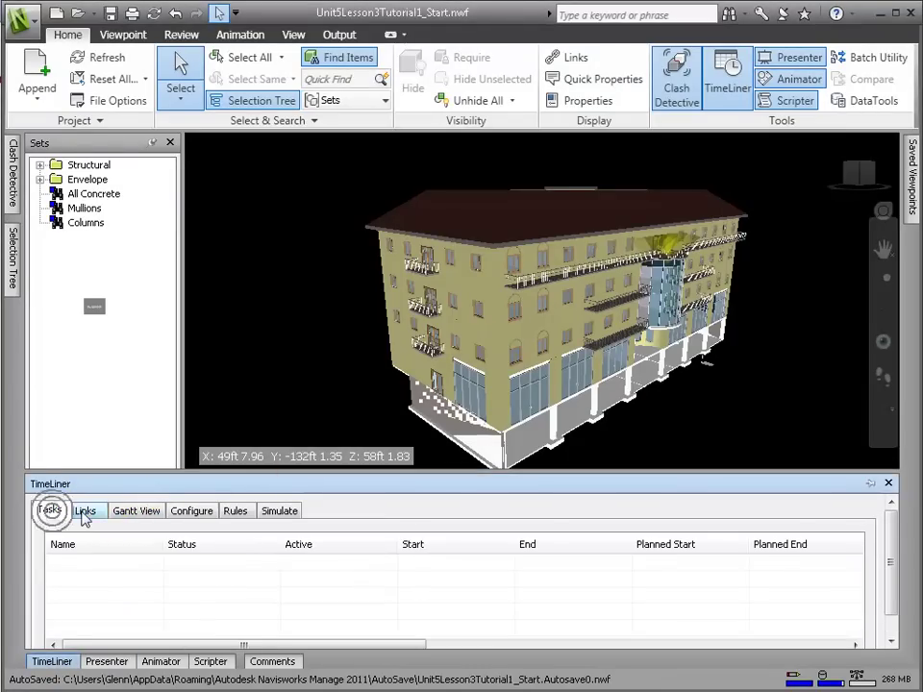
left_click(84, 513)
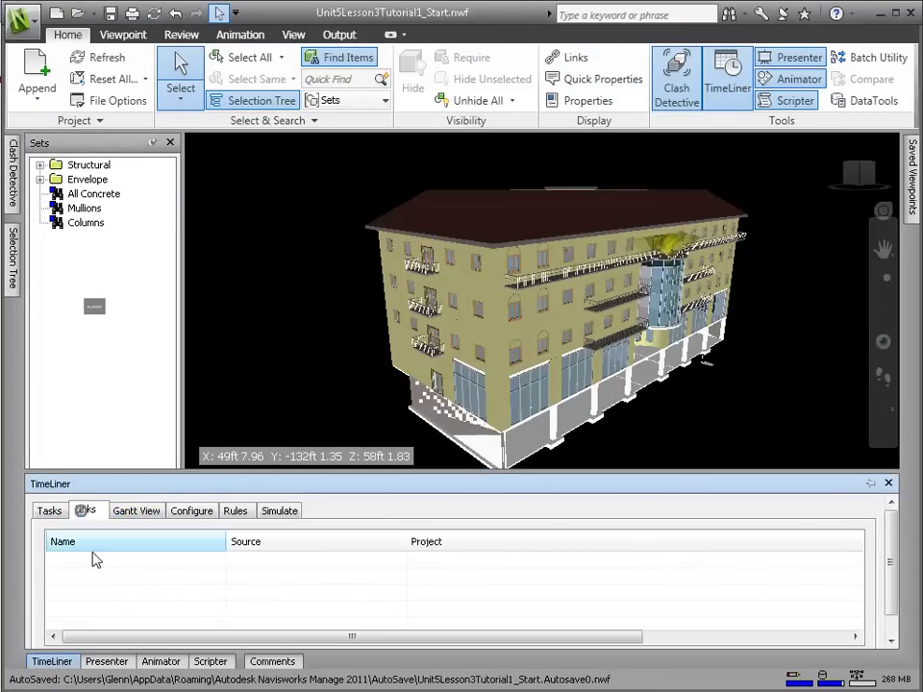
right_click(150, 571)
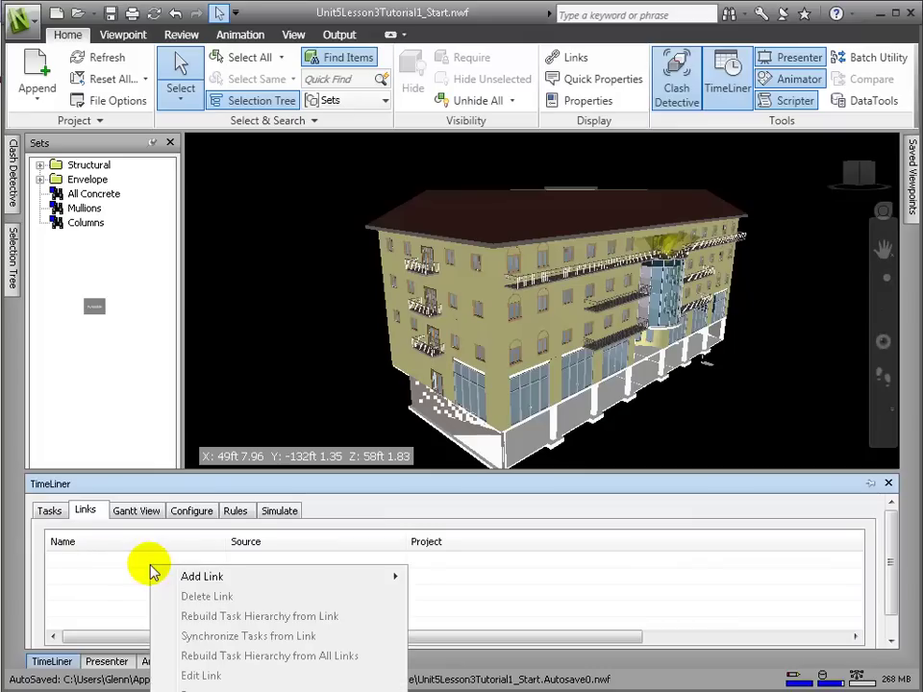
mouse_move(202, 583)
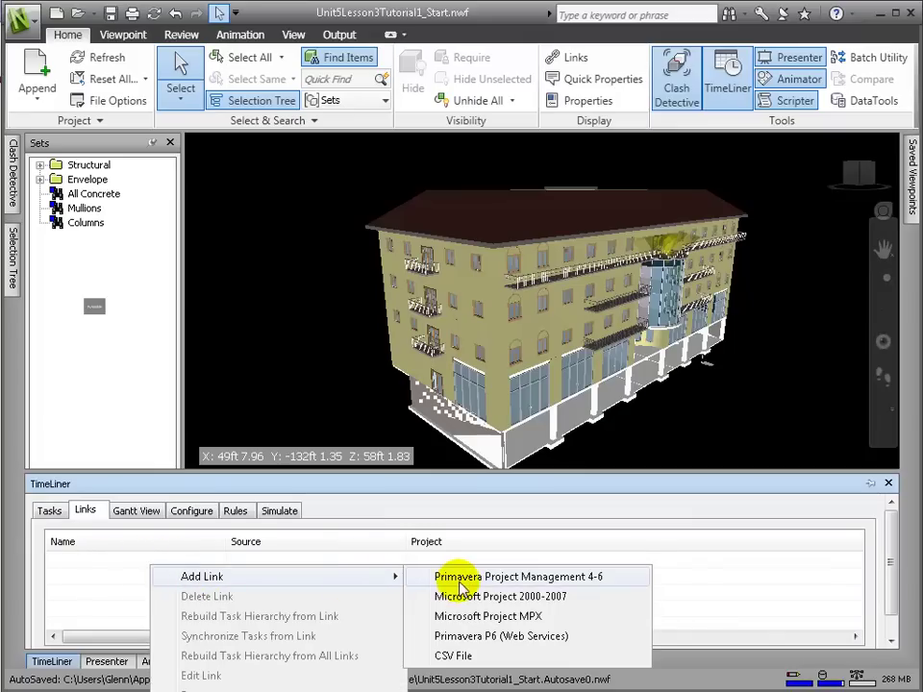
left_click(453, 654)
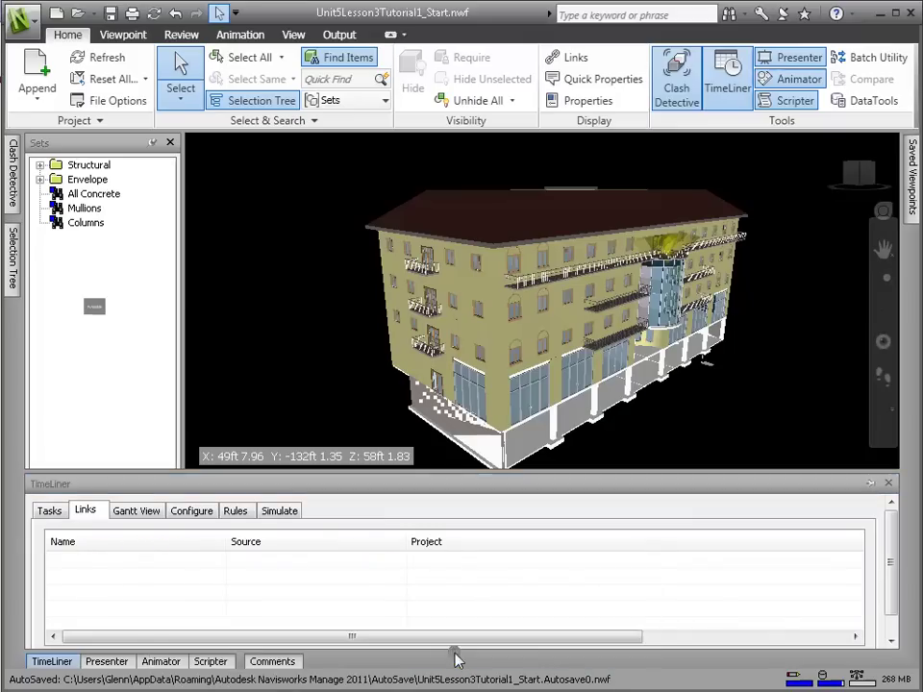
Step: Link Sample Construction Schedule, mapping Title, Nr, Expected Start and Expected End to Task Name, ID and dates
left_click(393, 248)
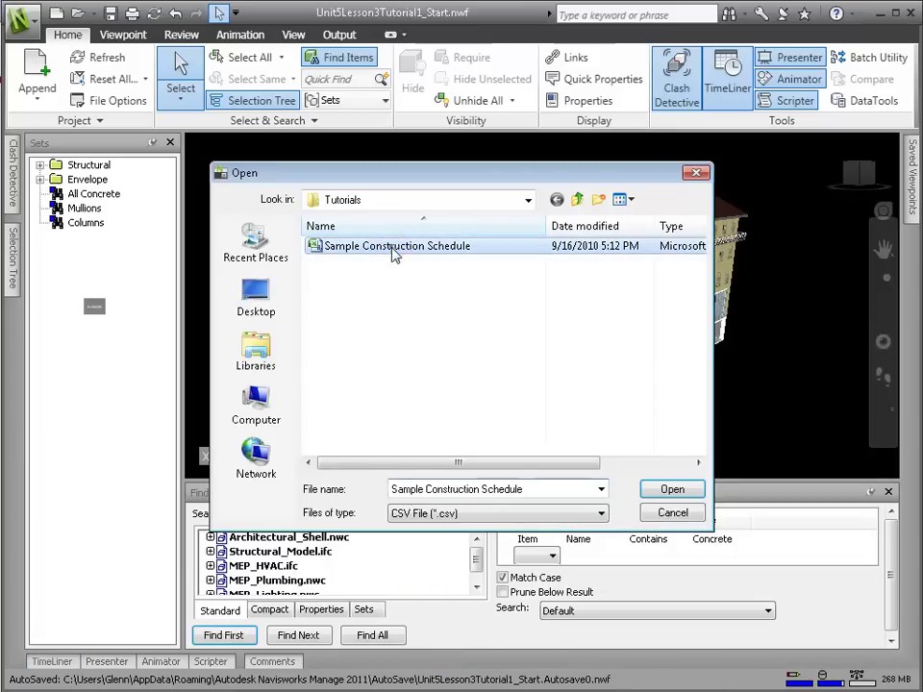
left_click(657, 489)
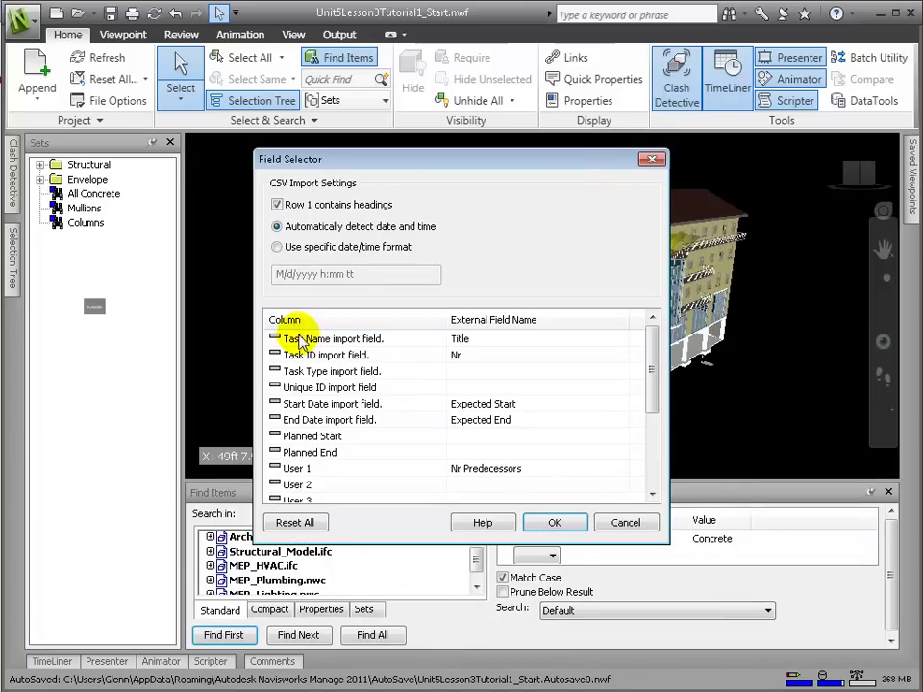
left_click(516, 341)
left_click(515, 359)
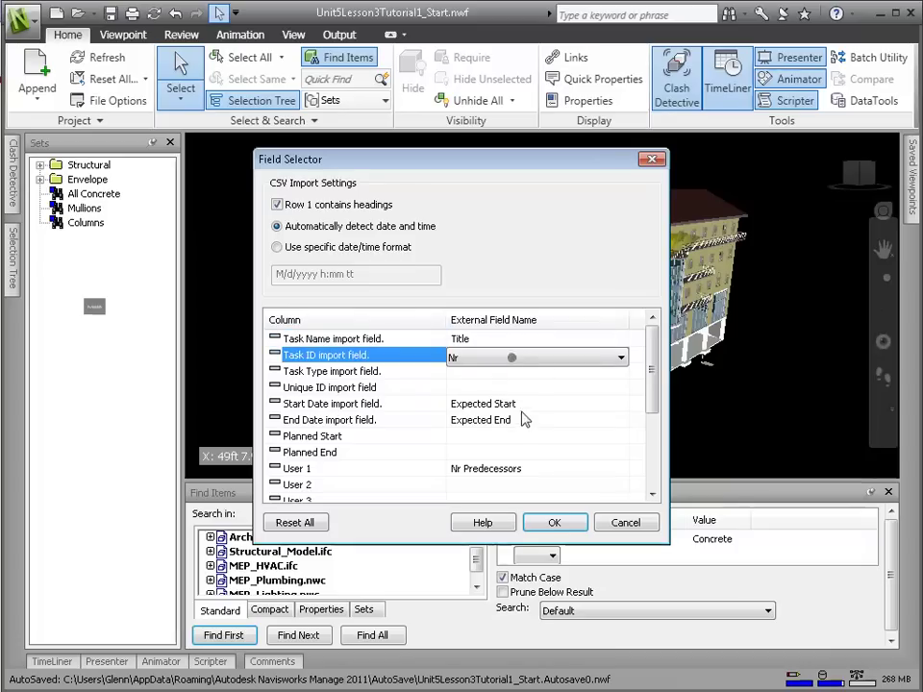
left_click(493, 404)
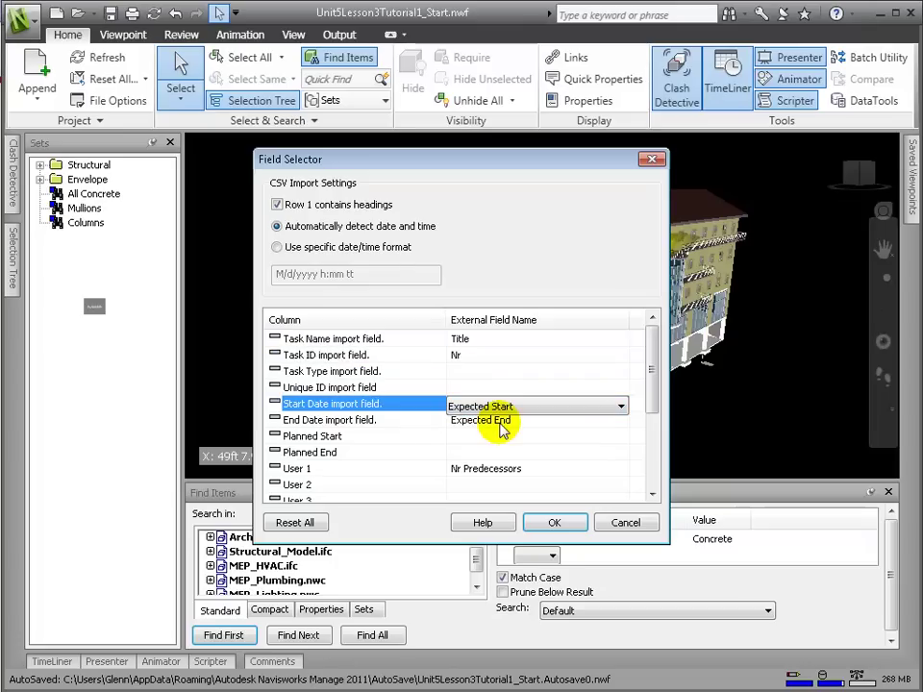
left_click(501, 425)
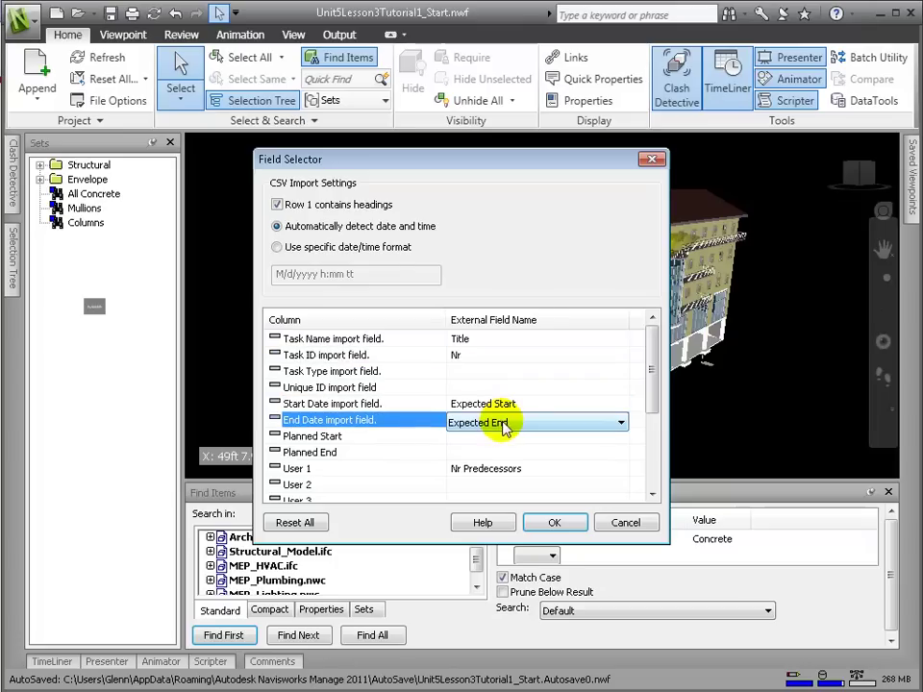
left_click(555, 524)
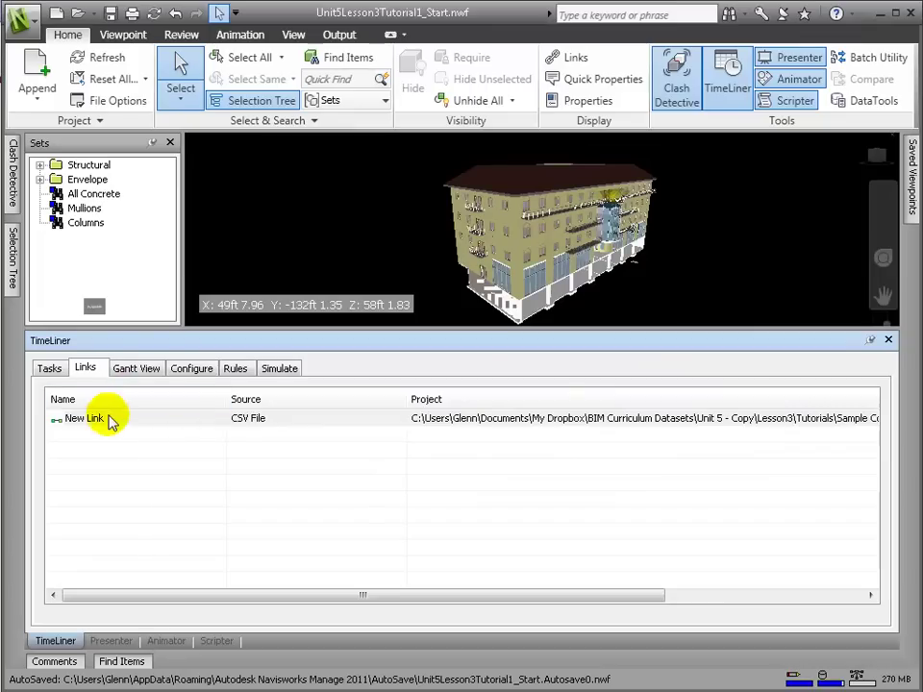
Step: Rebuild the task hierarchy from New Link and widen the Tasks tab's Name column
right_click(108, 420)
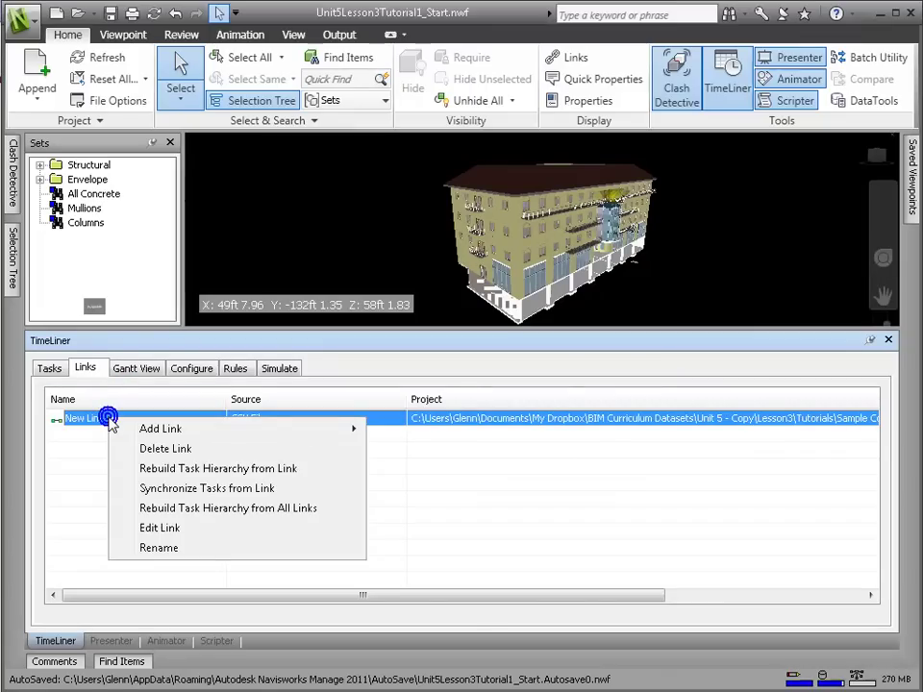
left_click(173, 467)
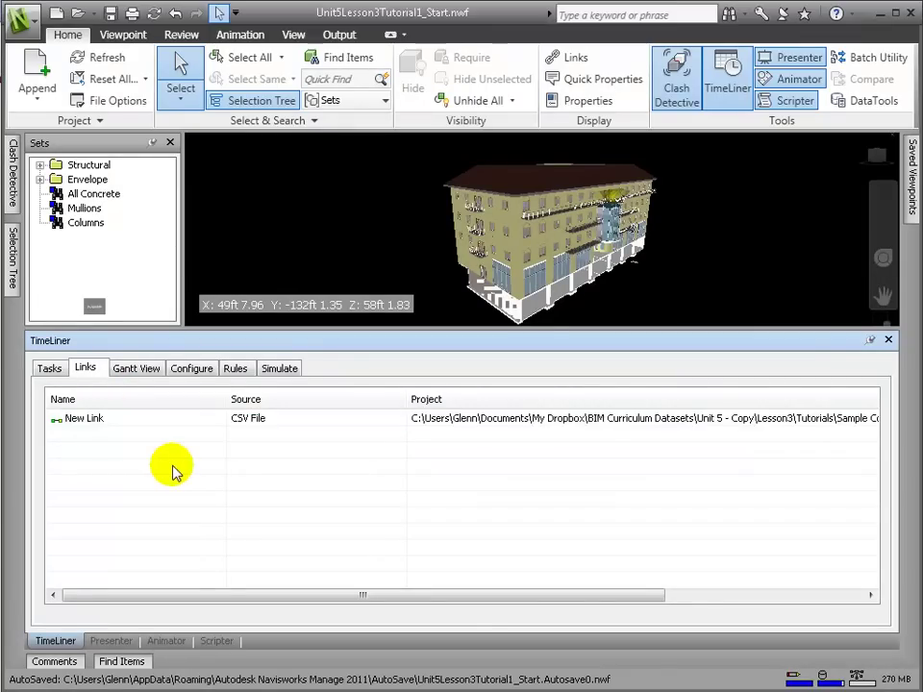
left_click(47, 369)
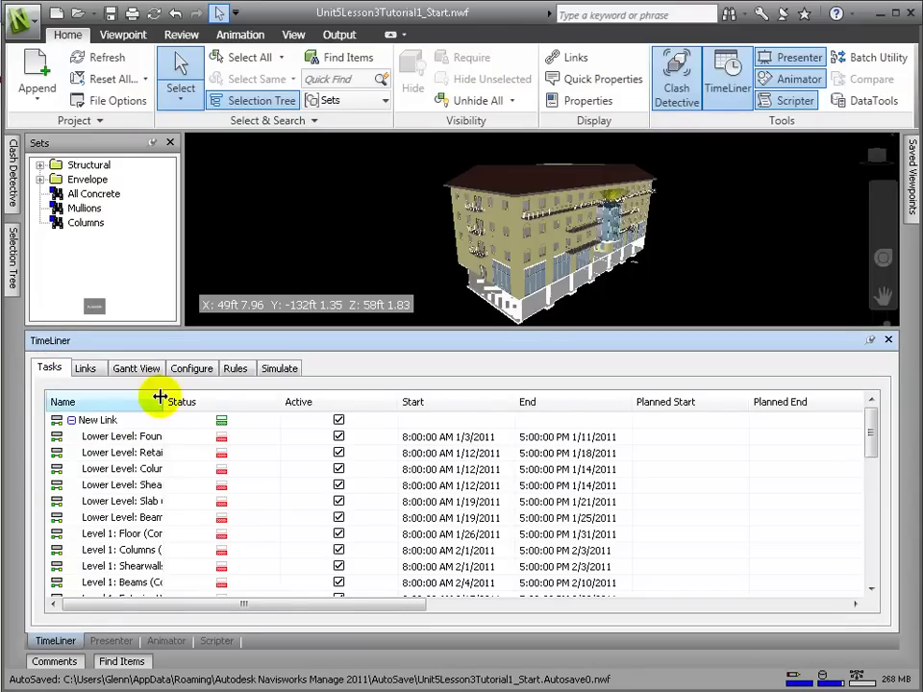
left_click_drag(163, 392, 295, 399)
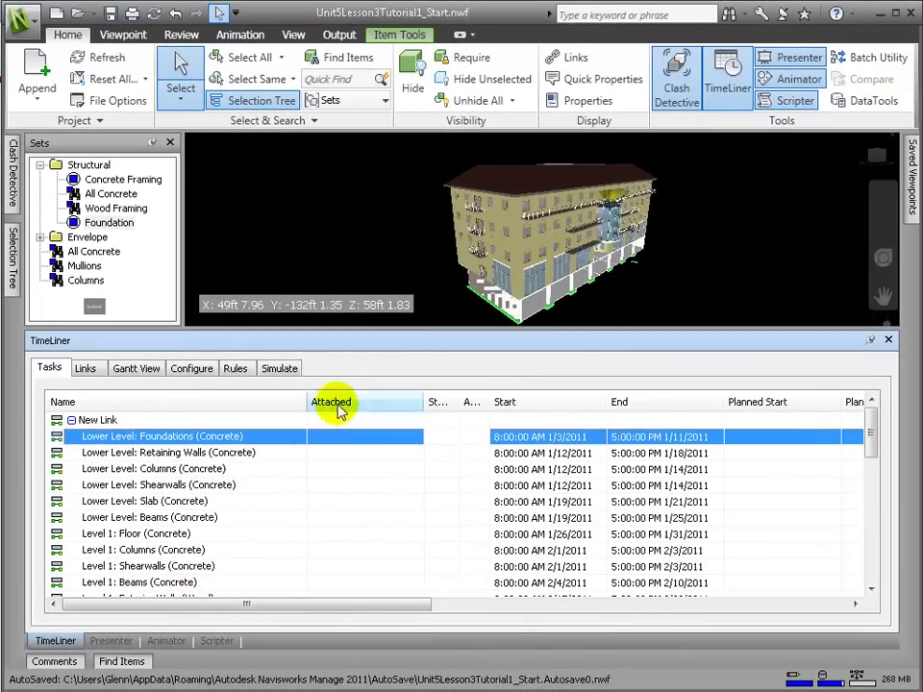
Step: Attach the Structural > Foundation selection set to the Lower Level: Foundations (Concrete) task
left_click(346, 423)
right_click(346, 423)
left_click(330, 435)
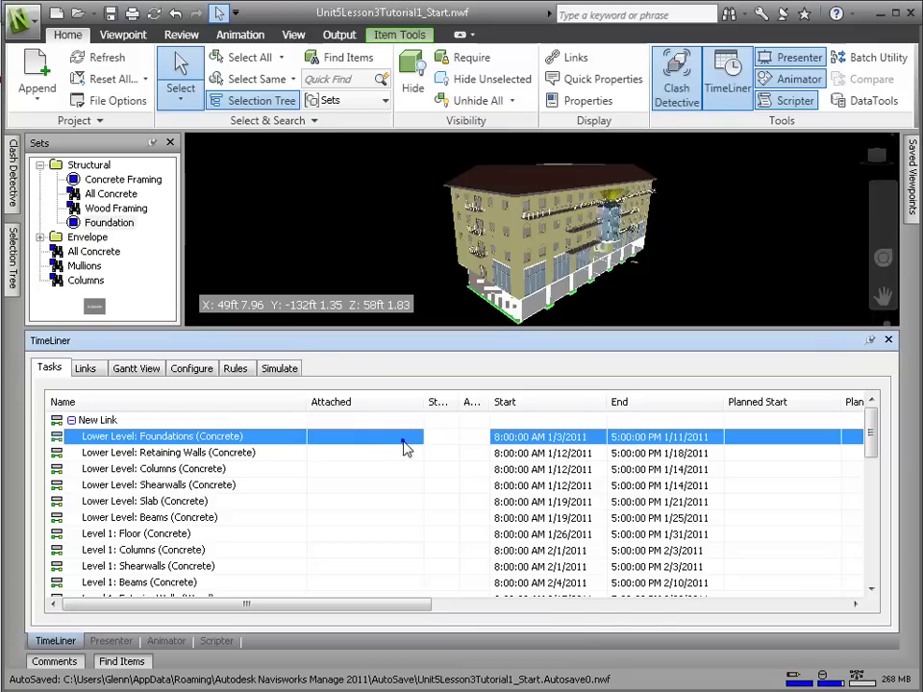
right_click(403, 445)
mouse_move(514, 591)
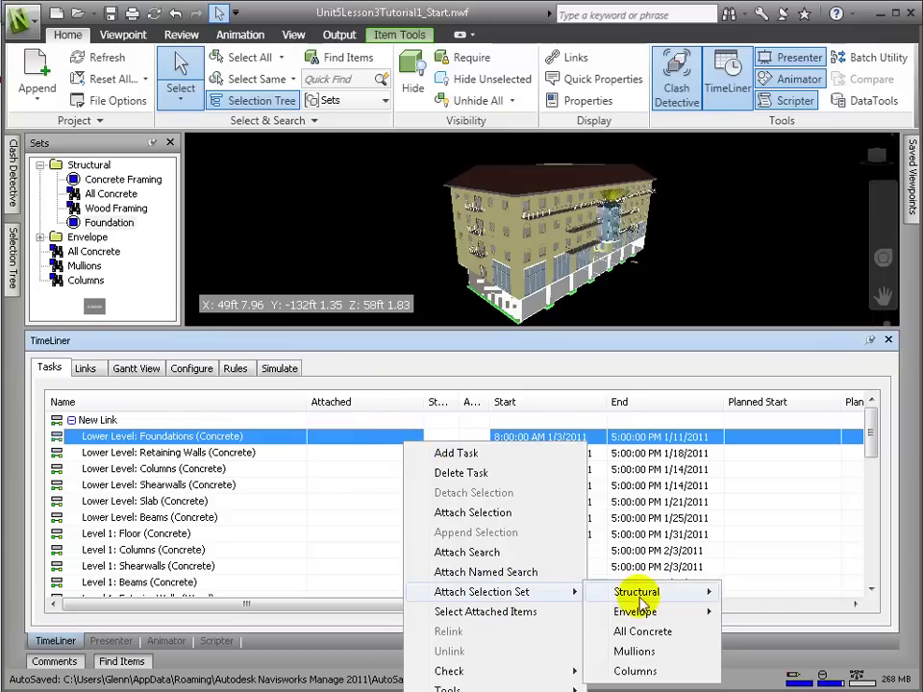
mouse_move(639, 596)
left_click(798, 653)
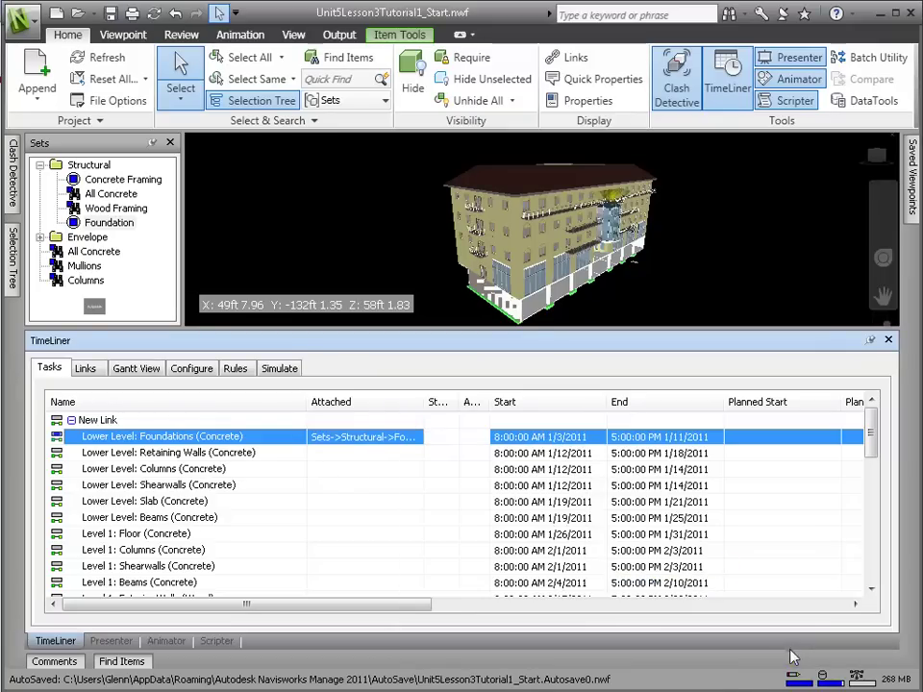
Step: Step through the tasks from Lower Level: Retaining Walls down to Level 1: Exterior Walls (Wood)
left_click(213, 454)
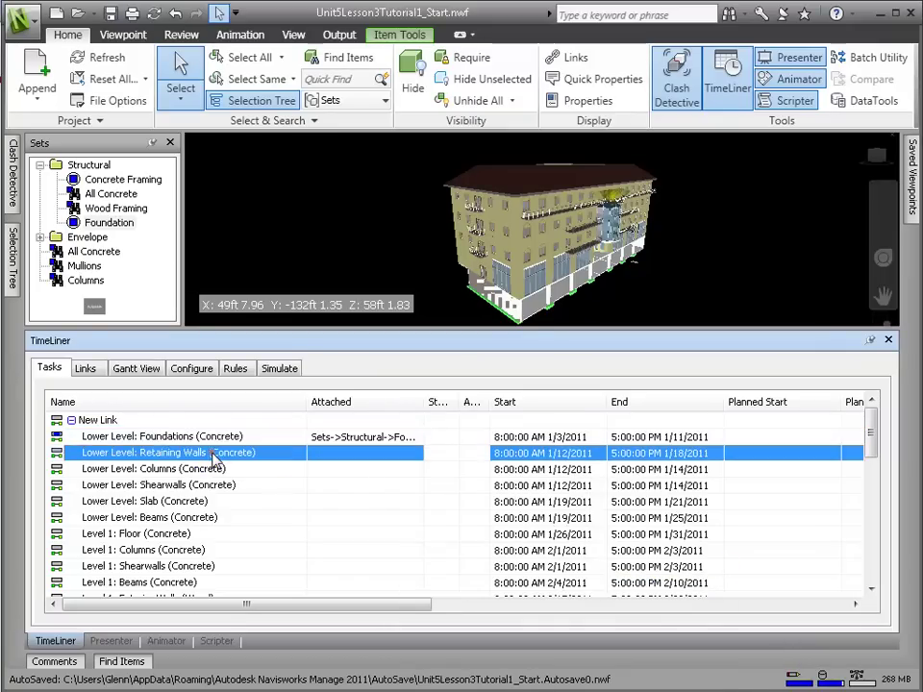
left_click(199, 469)
left_click(182, 501)
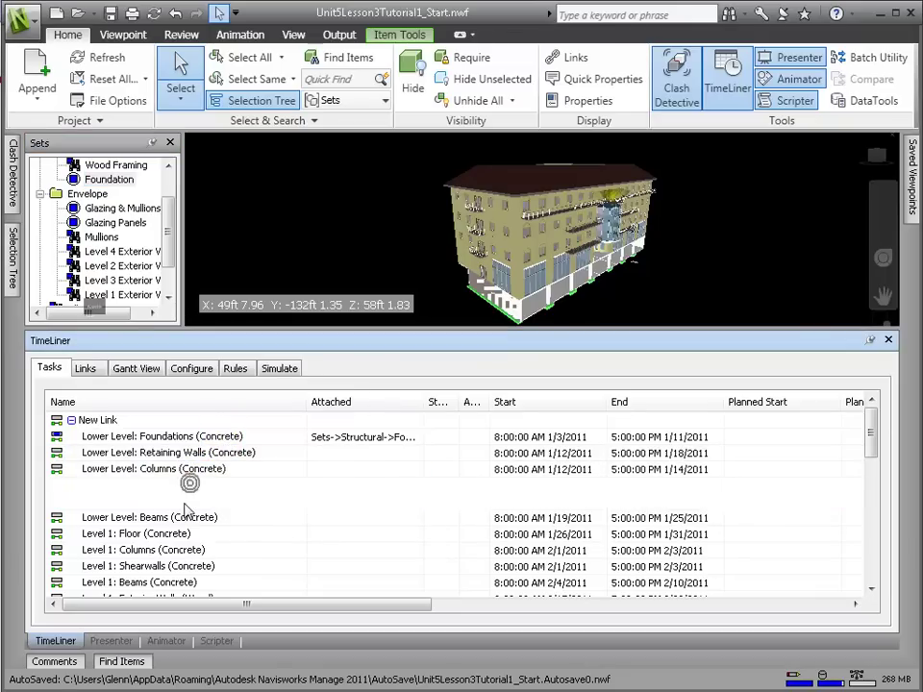
left_click(182, 517)
left_click(177, 533)
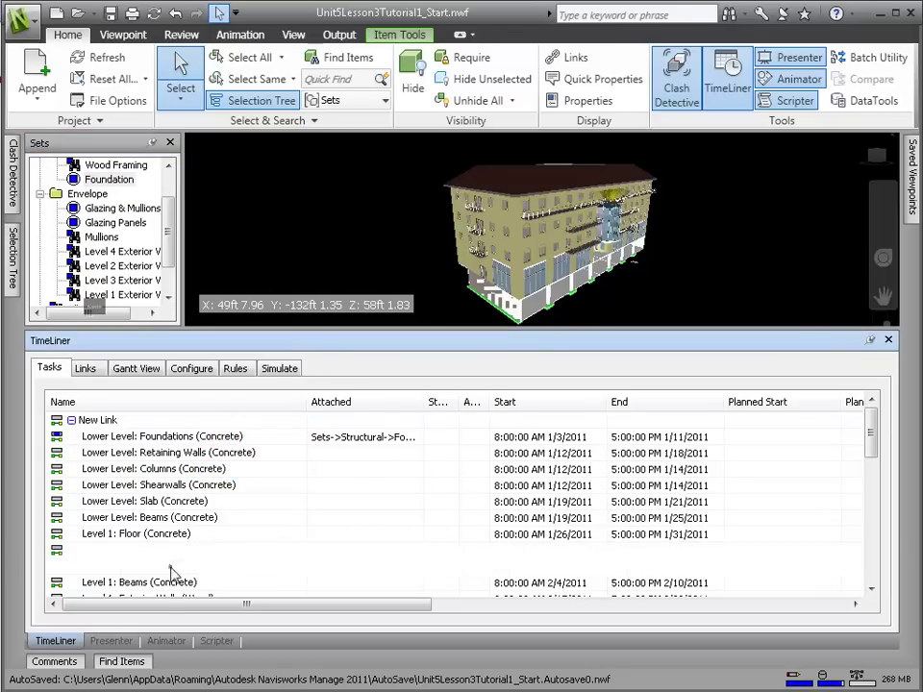
left_click(169, 584)
left_click(169, 597)
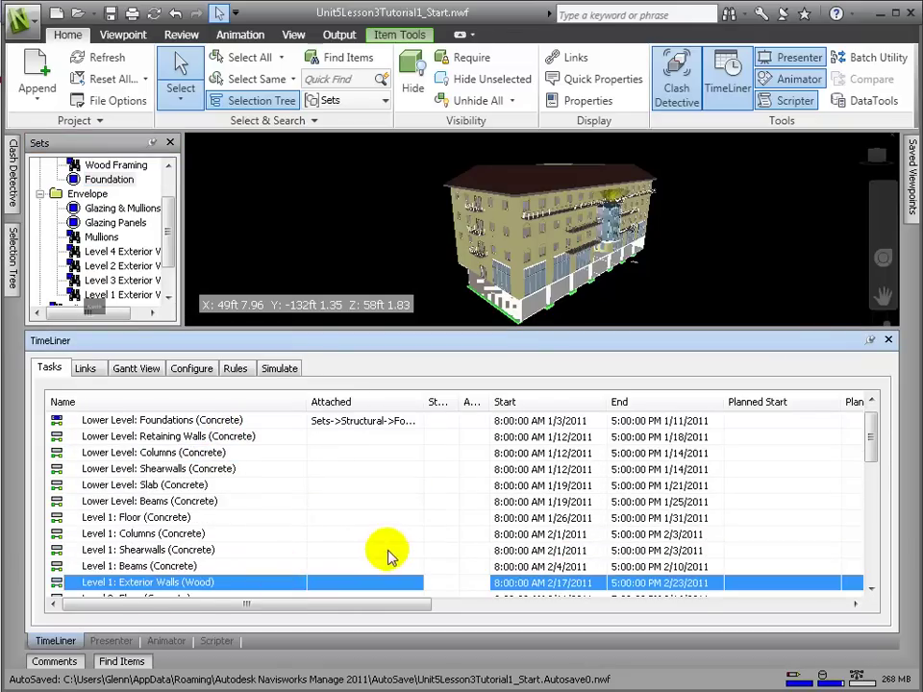
Step: Select all lower retaining walls using Select Same > Same Revit Type
left_click(869, 342)
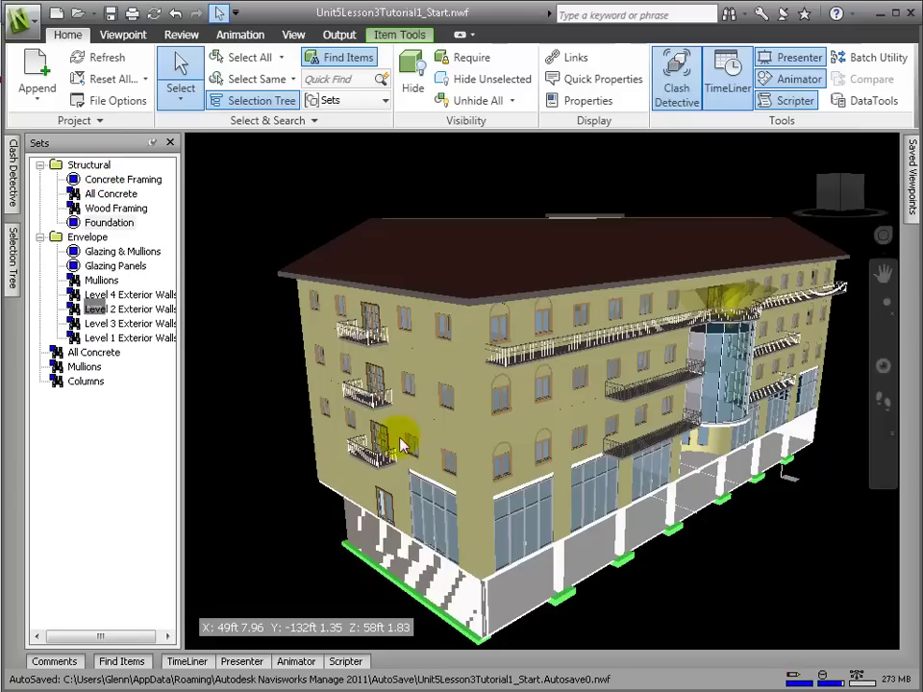
left_click(479, 599)
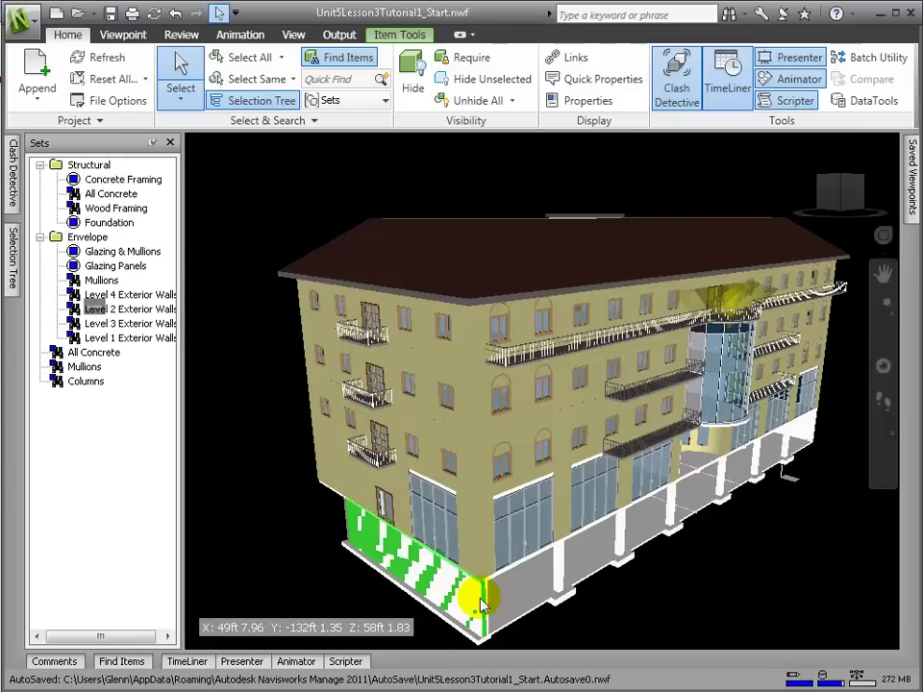
left_click(284, 79)
left_click(371, 353)
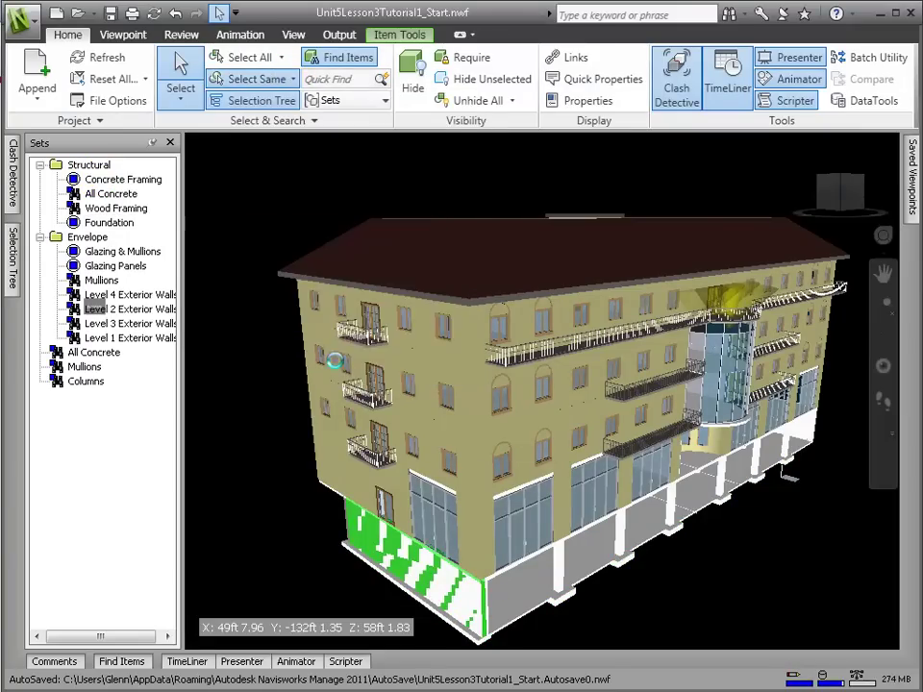
middle_click_drag(623, 463, 707, 548, "shift")
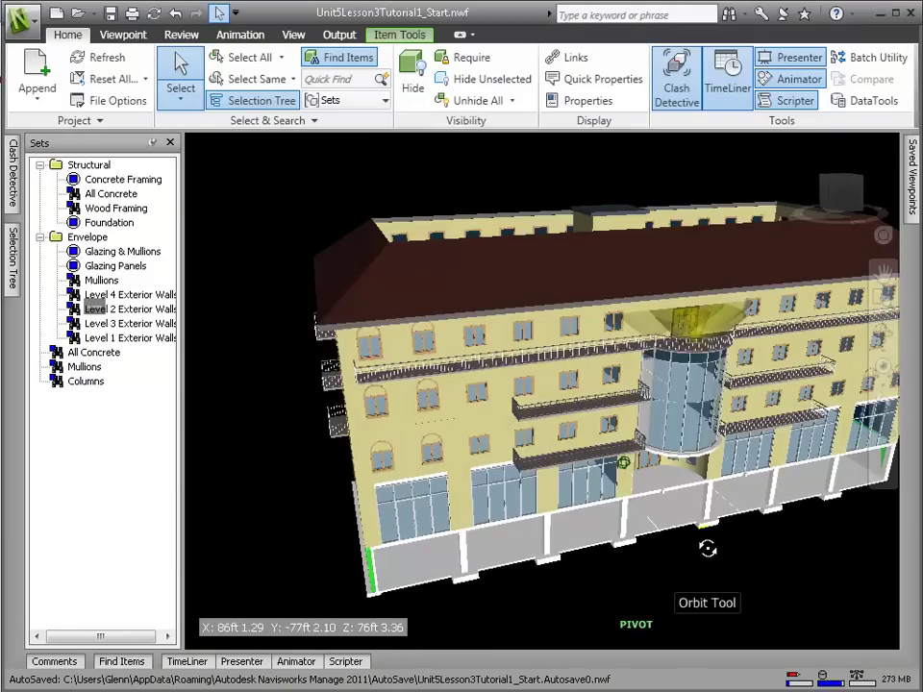
Step: Save the selection as the Retaining Walls set inside the Structural folder
right_click(146, 202)
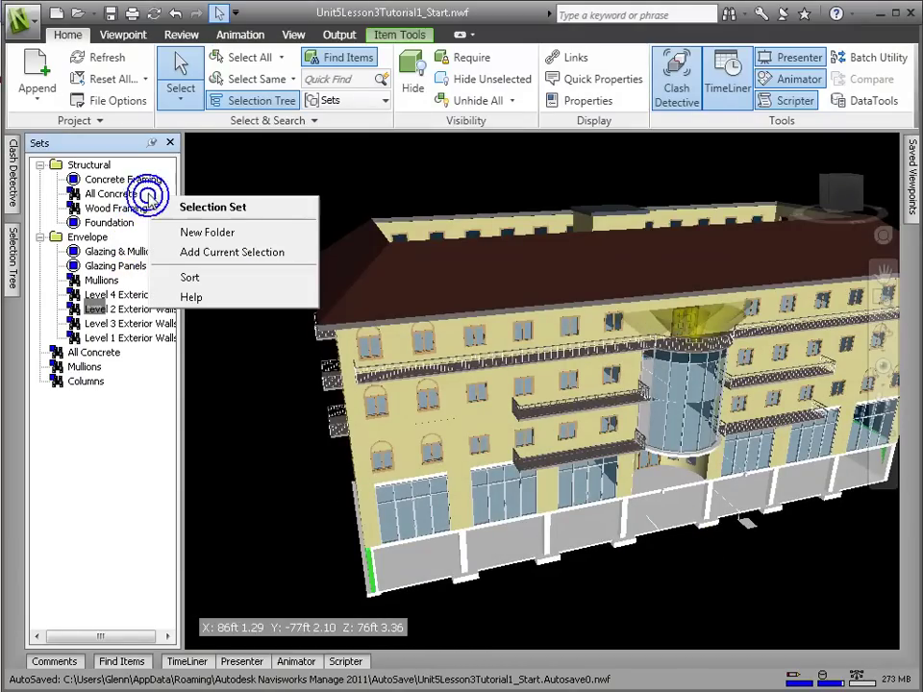
left_click(191, 252)
type("Retaining Walls")
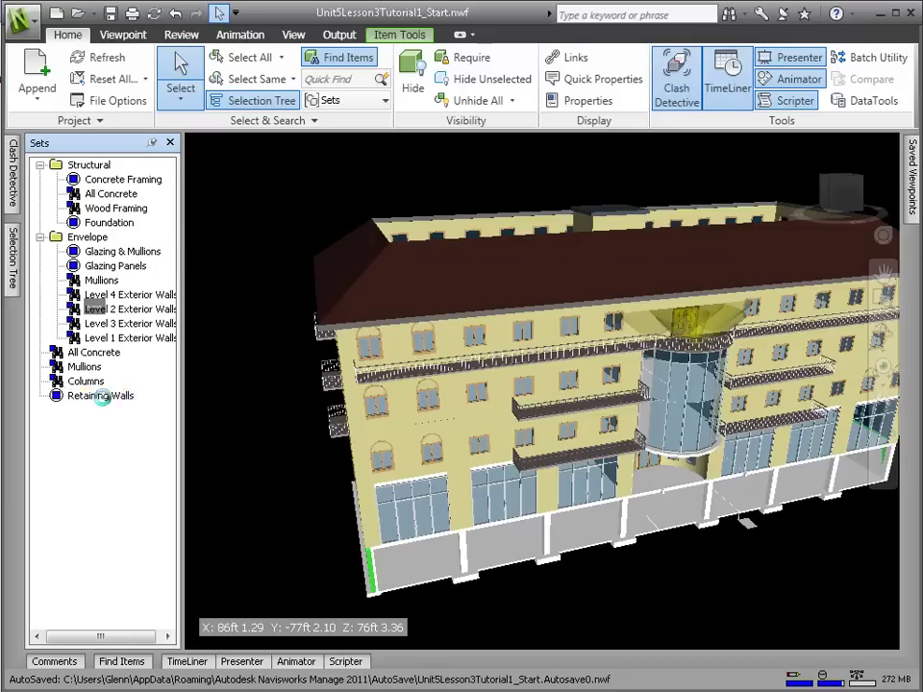
left_click_drag(102, 397, 83, 168)
Step: From the Structural Frame-Overall viewpoint, find Lower Level items whose names contain 'column', ignoring case
mouse_move(911, 183)
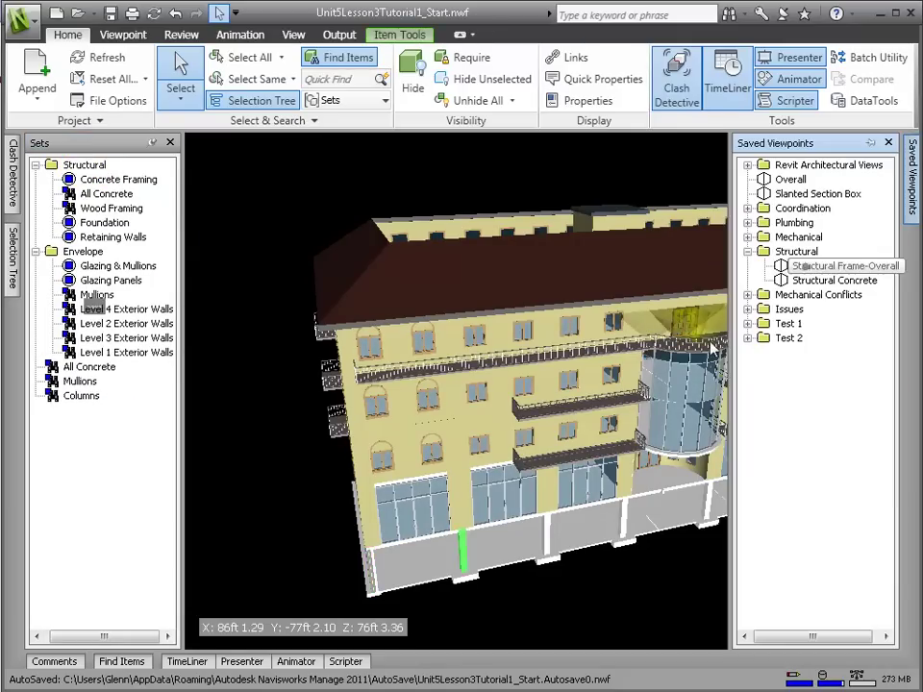
left_click(826, 265)
left_click(121, 661)
left_click(315, 583)
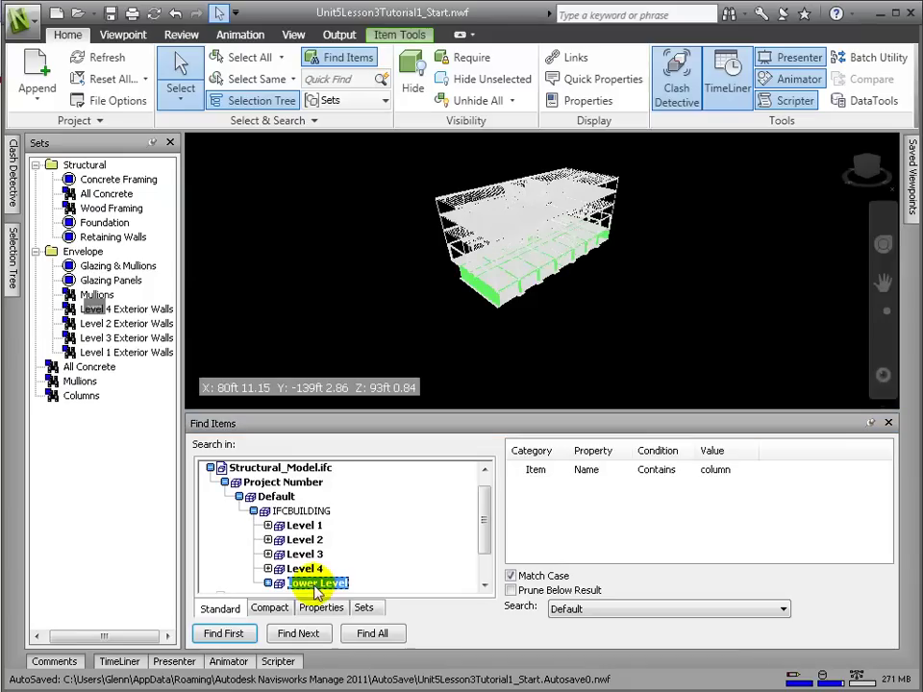
left_click(727, 470)
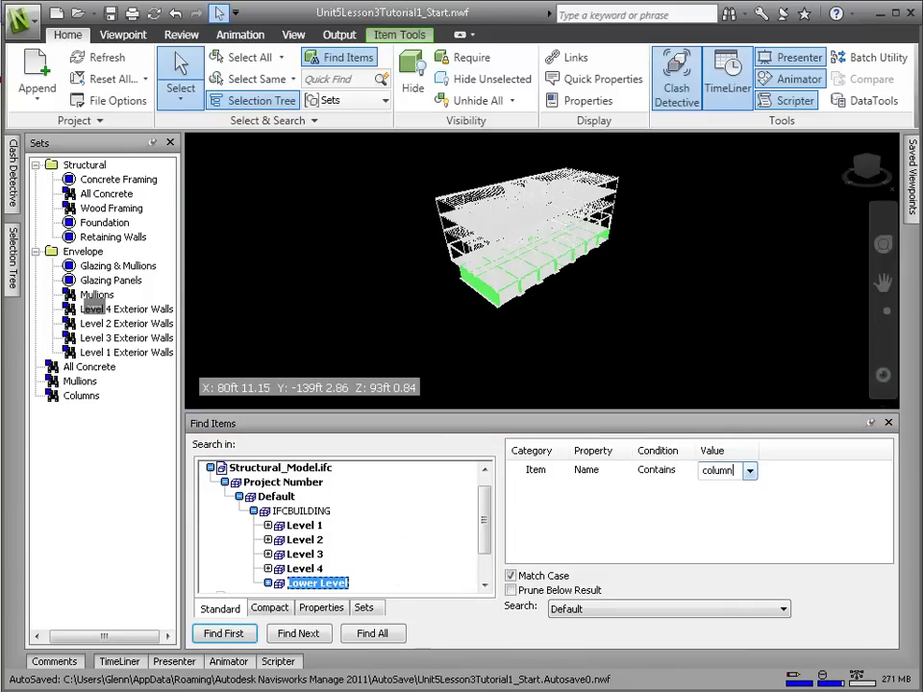
type("column")
left_click(510, 575)
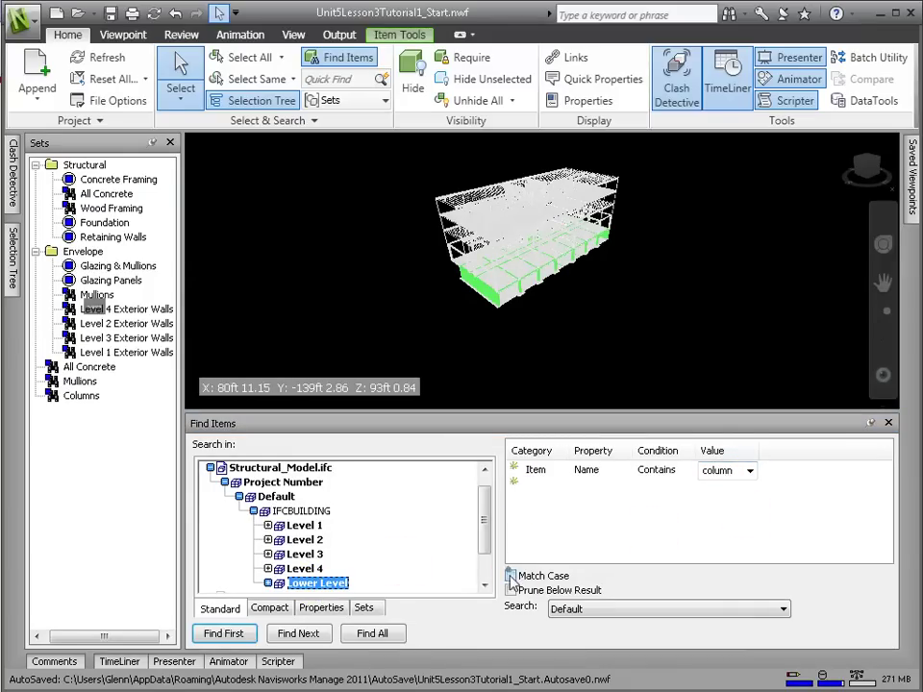
left_click(372, 634)
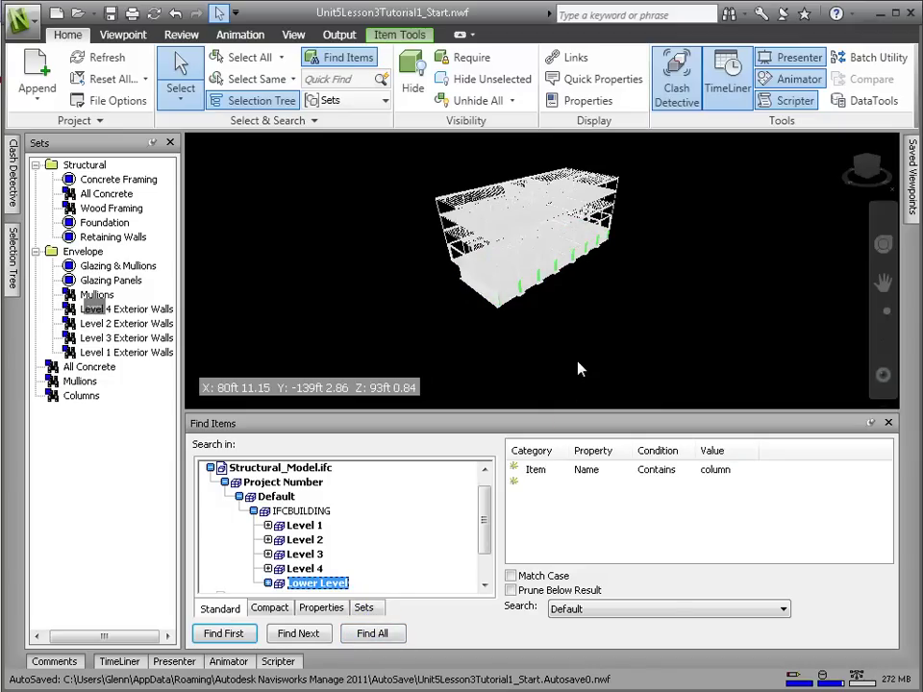
middle_click_drag(578, 369, 578, 340, "shift")
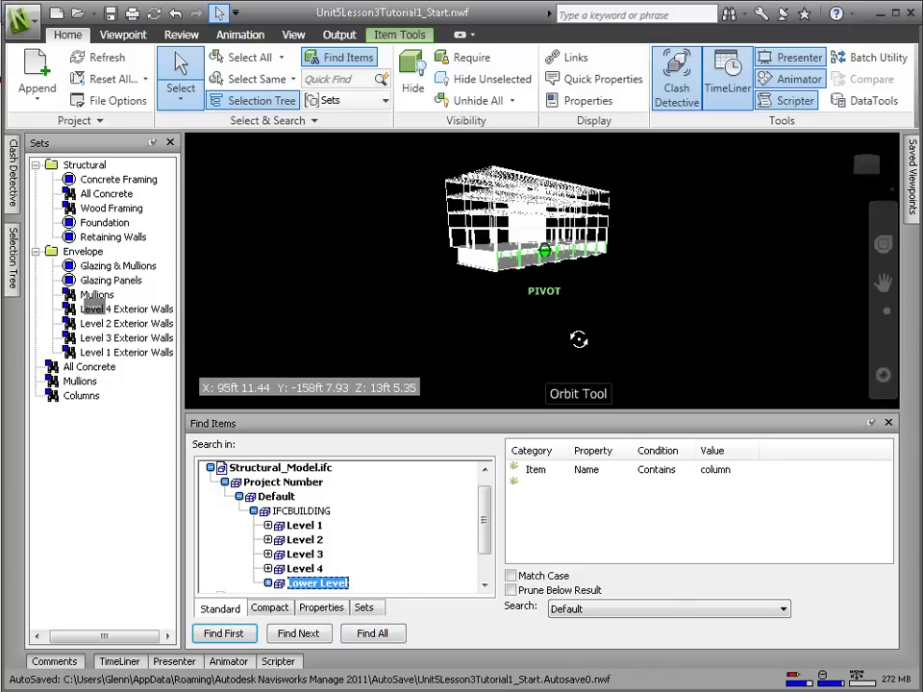
Step: Save the found columns as the Lower Level Columns selection set
right_click(123, 181)
left_click(217, 240)
type("Lower Level Columns")
key("Return")
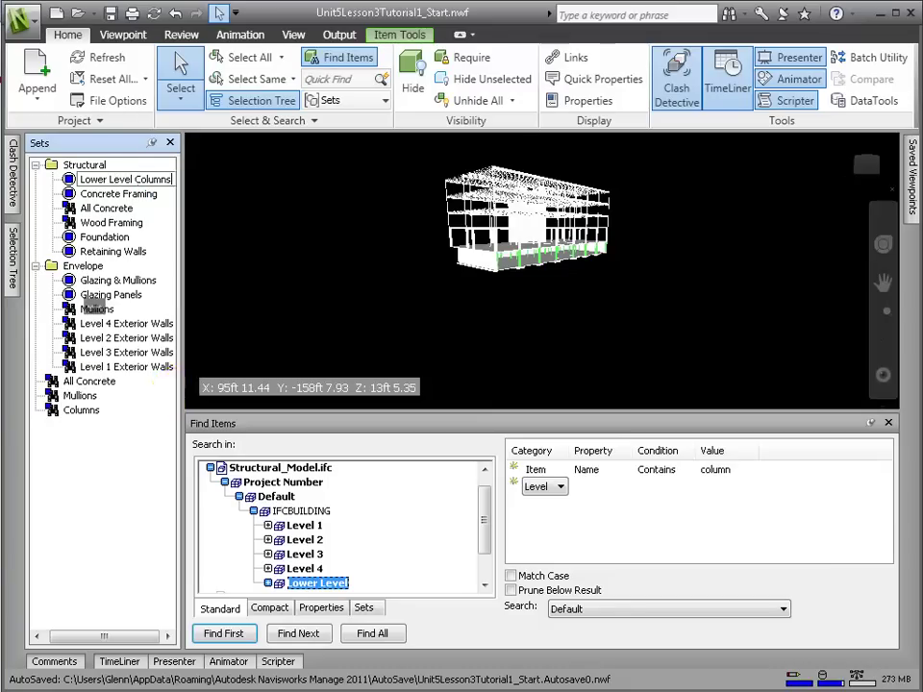
left_click(129, 366)
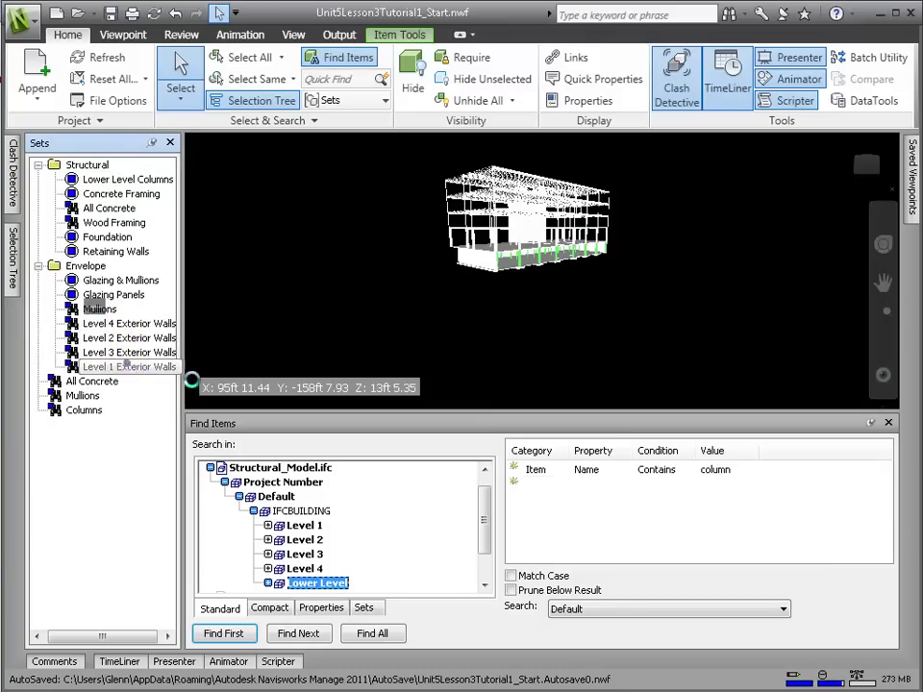
Step: From the Overall viewpoint, find Level 1 Stucco items and update Level 1 Exterior Walls
left_click(903, 177)
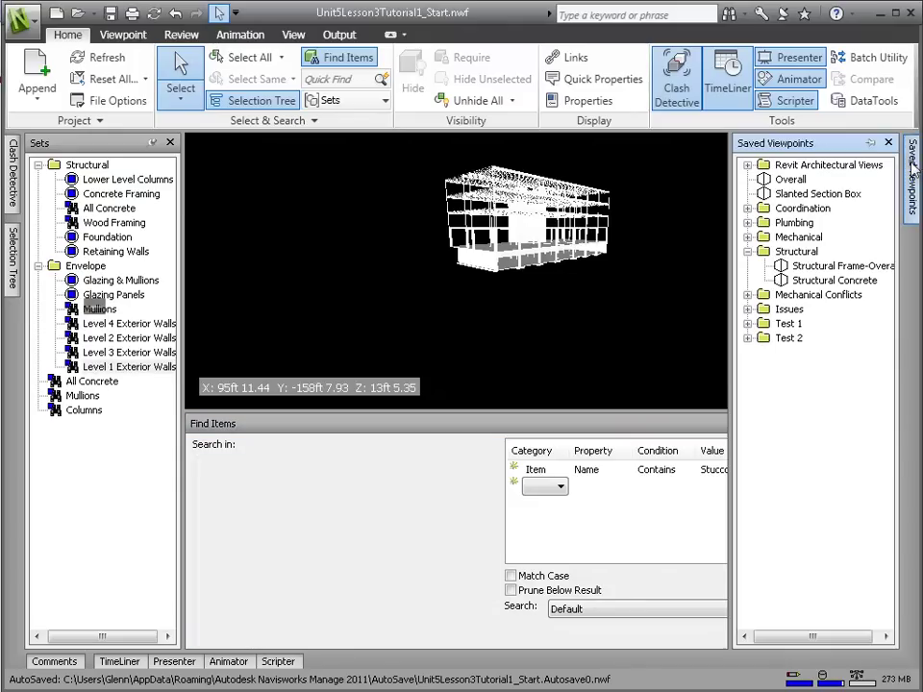
left_click(786, 180)
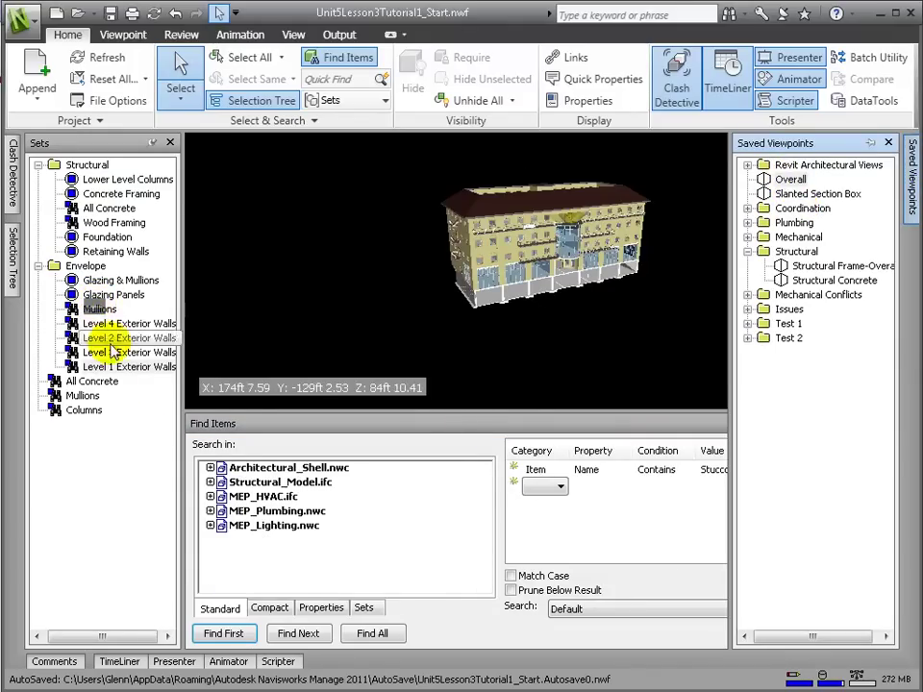
left_click(209, 469)
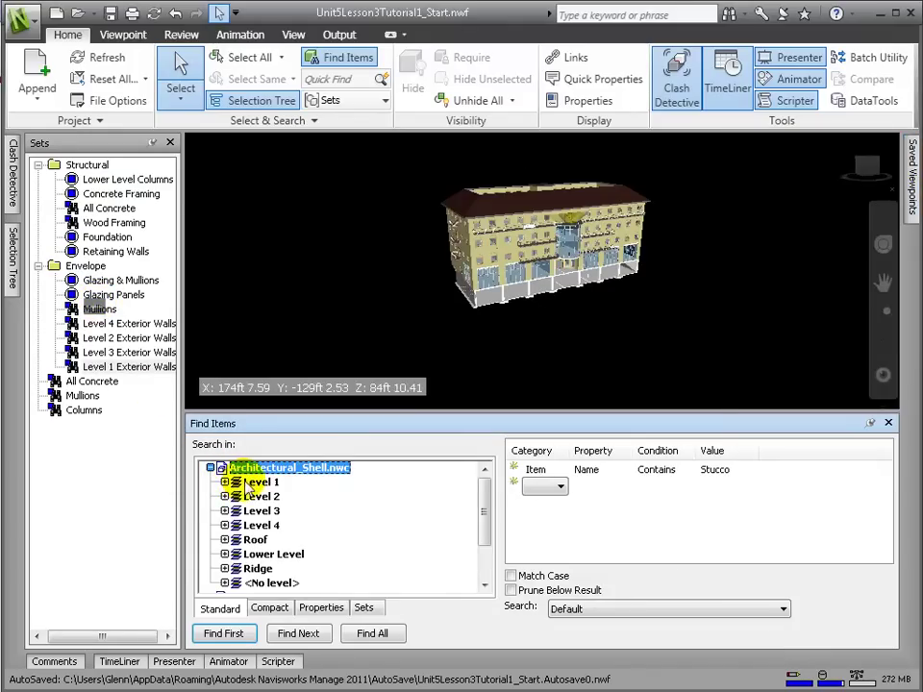
left_click(252, 482)
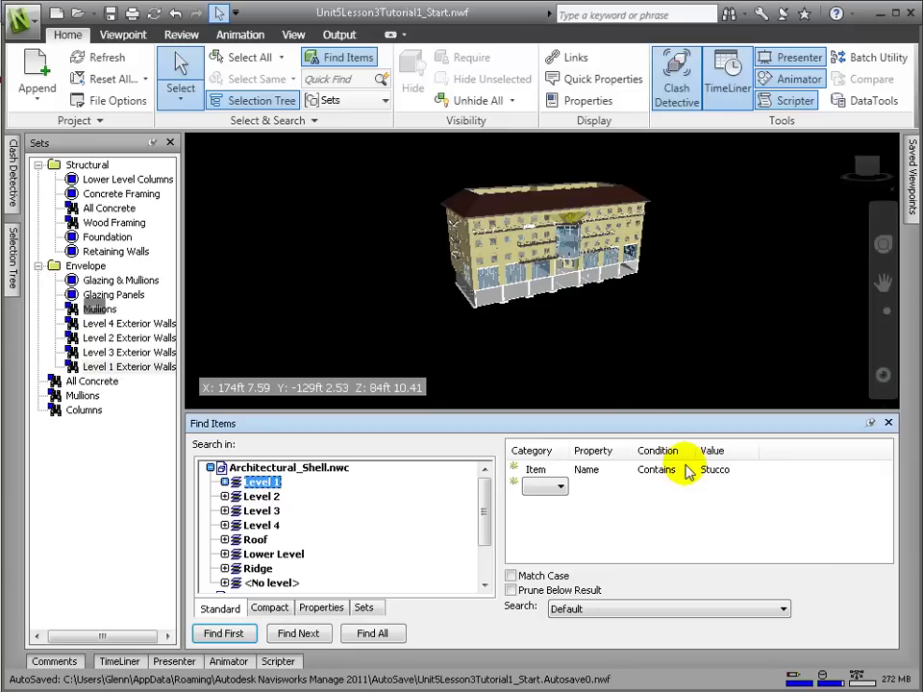
left_click(372, 634)
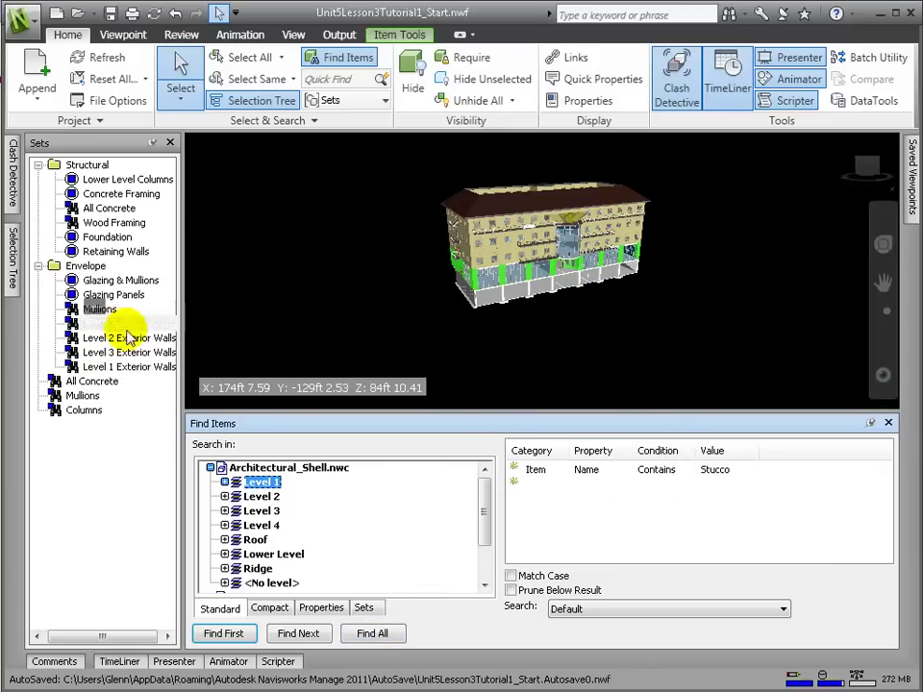
right_click(130, 372)
left_click(174, 532)
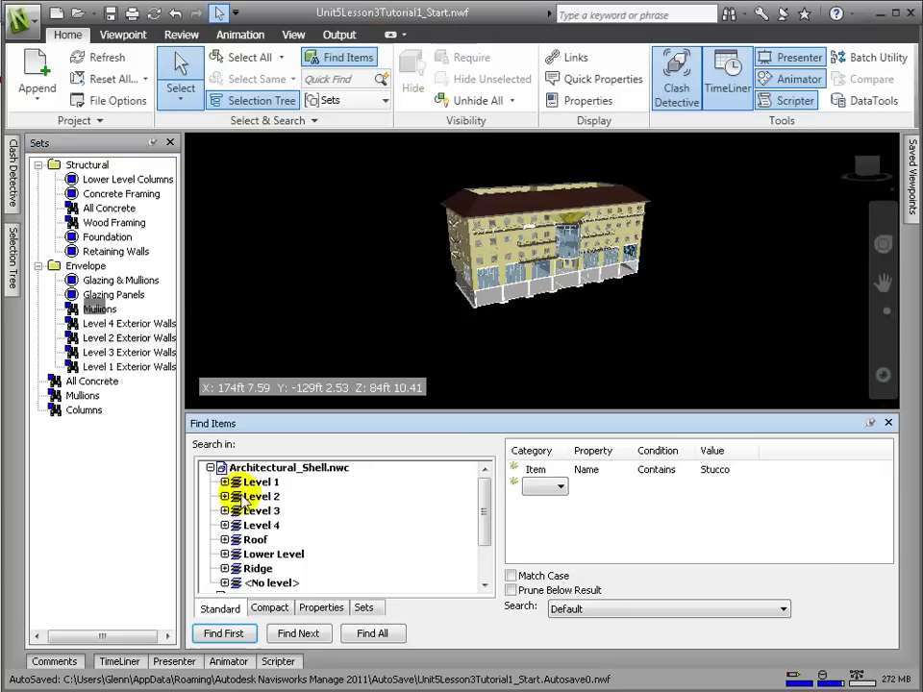
Step: Update Level 2 Exterior Walls with Stucco results, search Level 3, and review the four wall sets
left_click(374, 634)
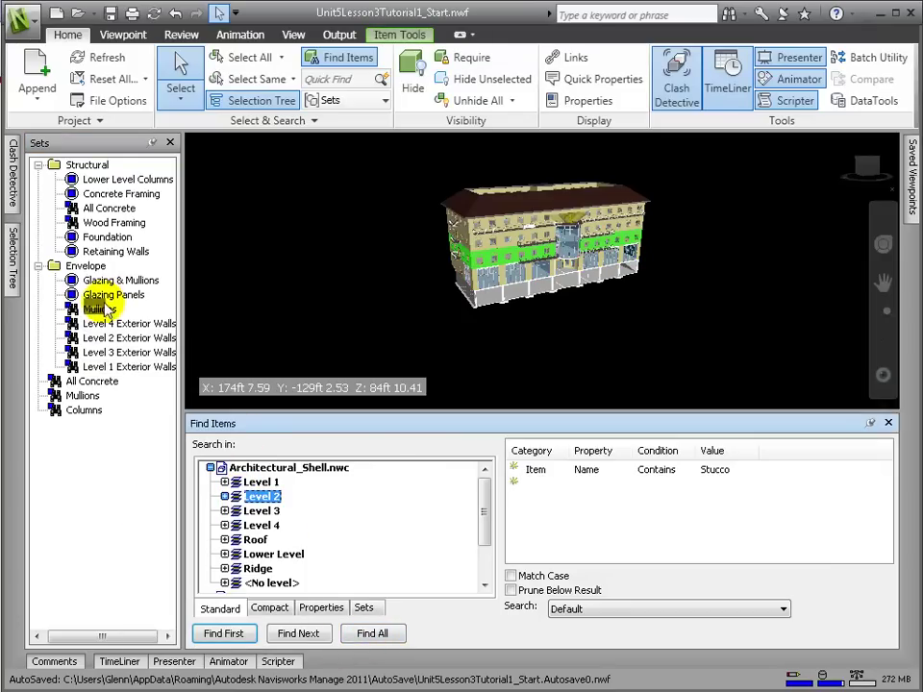
right_click(113, 339)
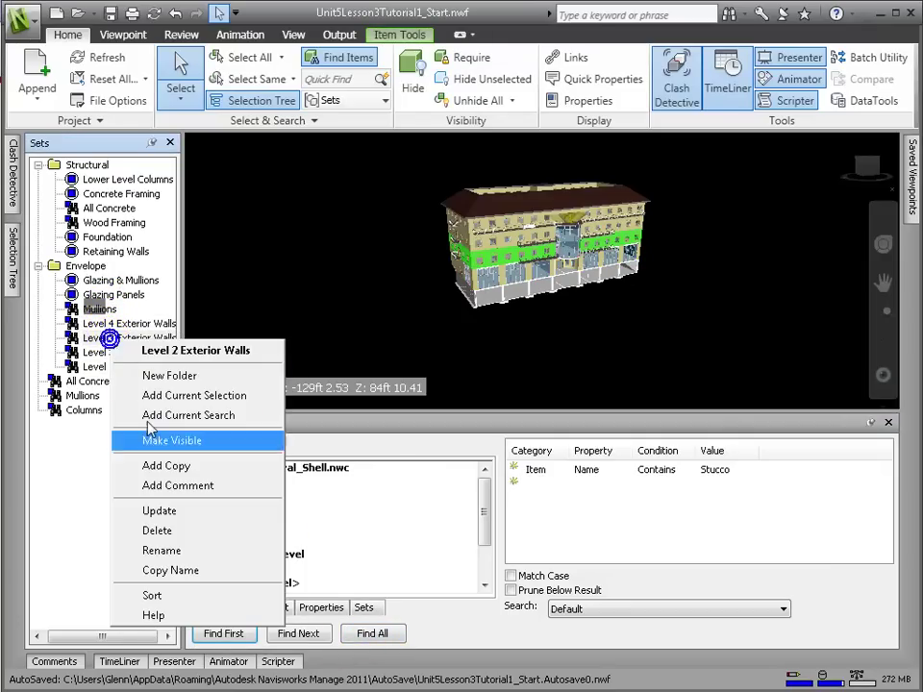
left_click(171, 514)
left_click(260, 510)
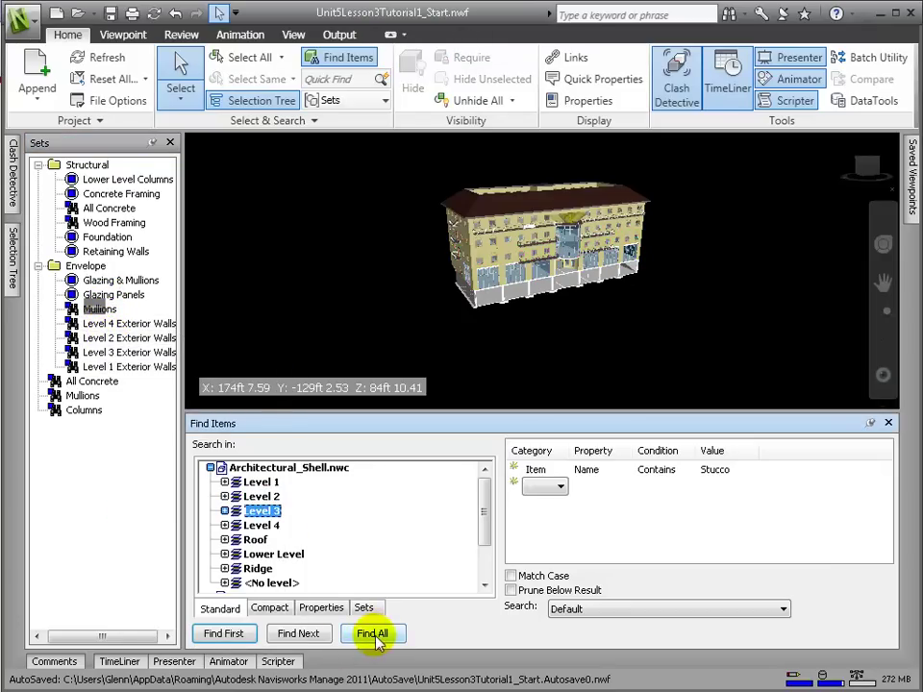
left_click(374, 633)
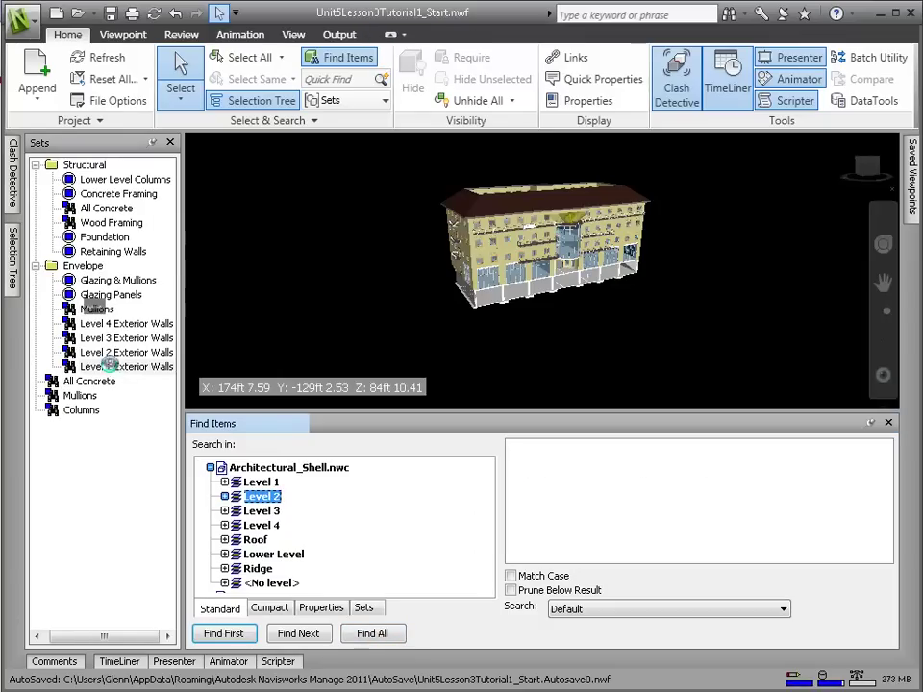
left_click(109, 366)
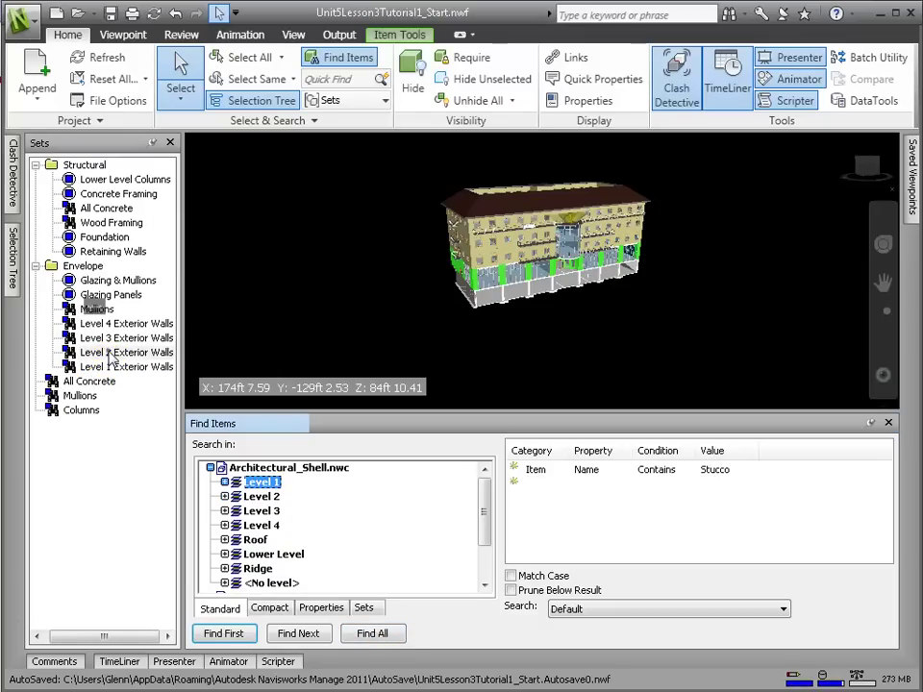
left_click(110, 352)
left_click(112, 337)
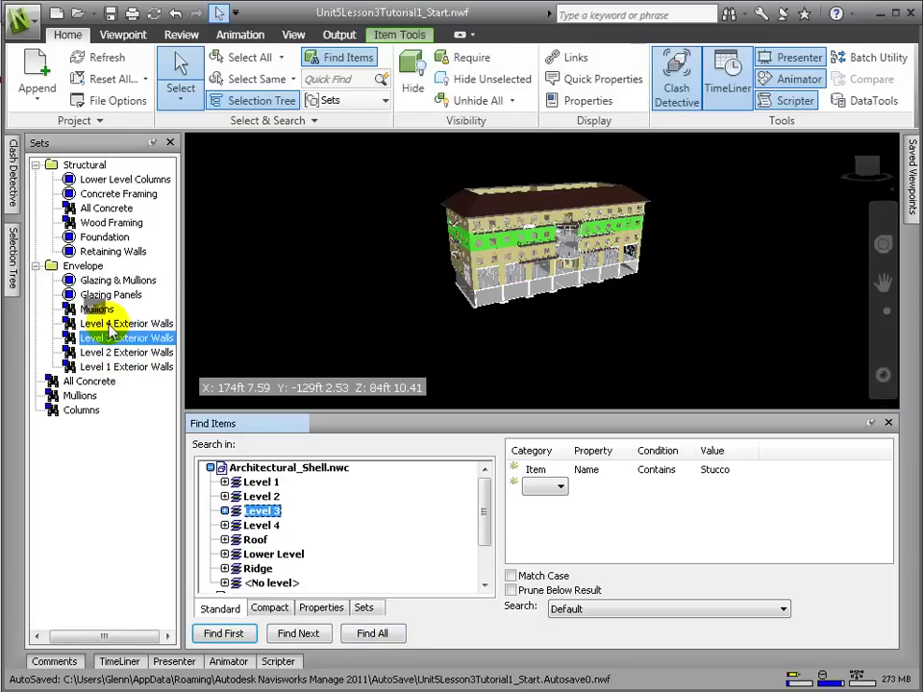
left_click(112, 324)
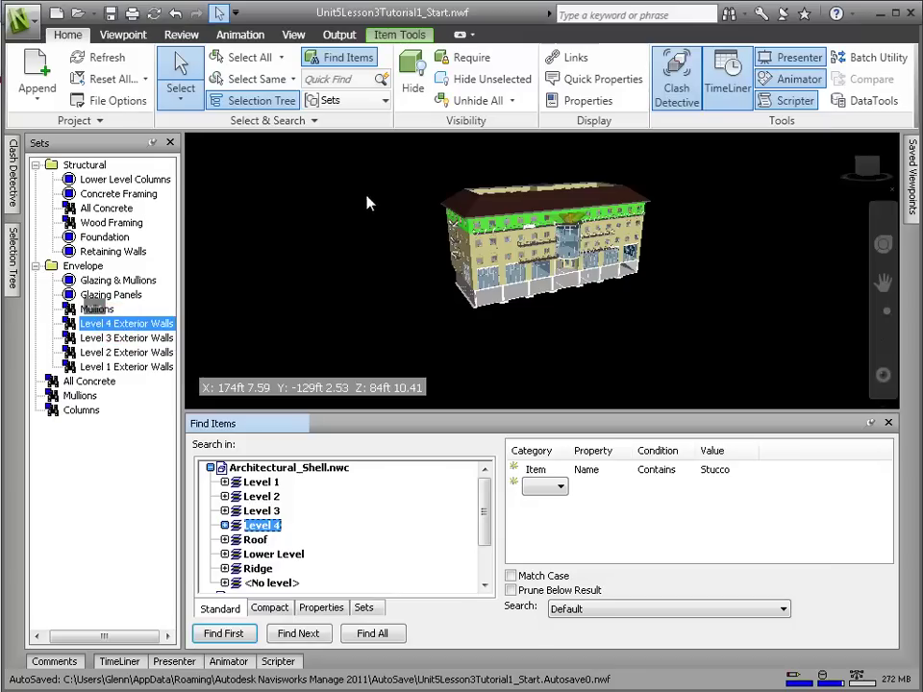
Step: Select the building's roof and save it as the Roof selection set
left_click(489, 215)
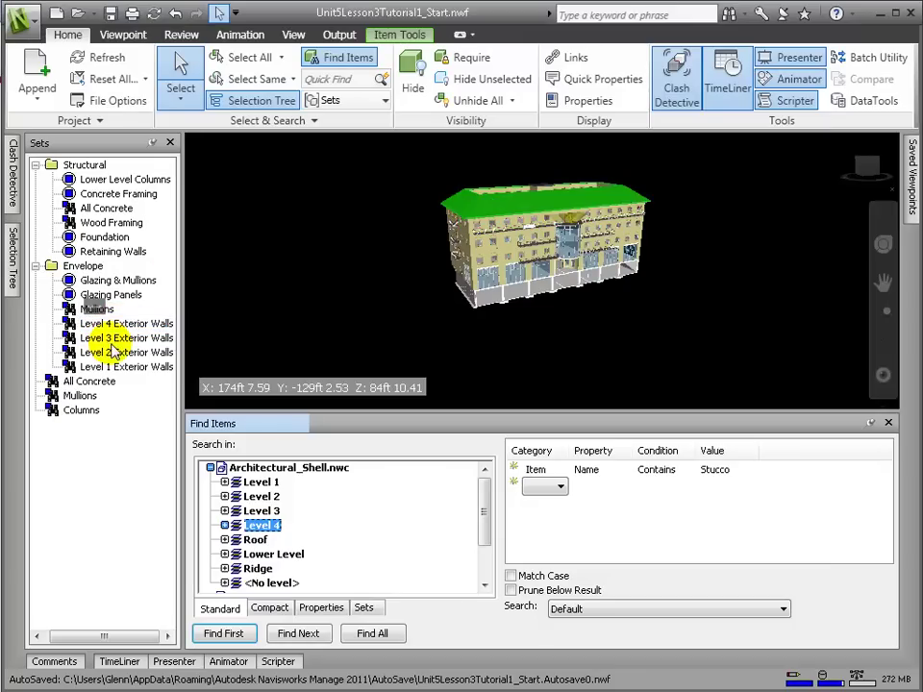
right_click(96, 463)
left_click(164, 515)
type("Roof")
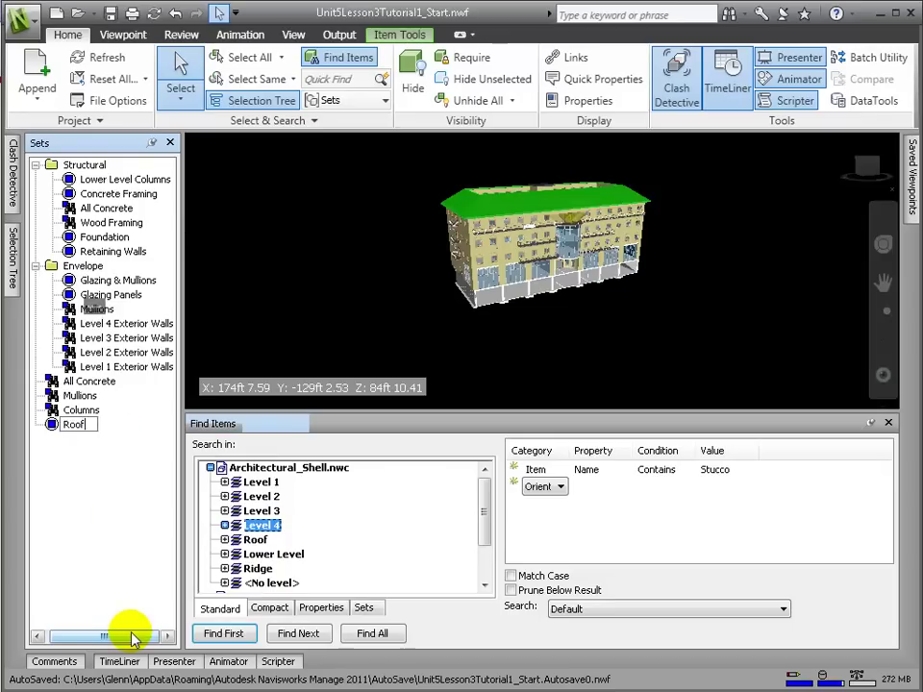
key("Return")
left_click(73, 424)
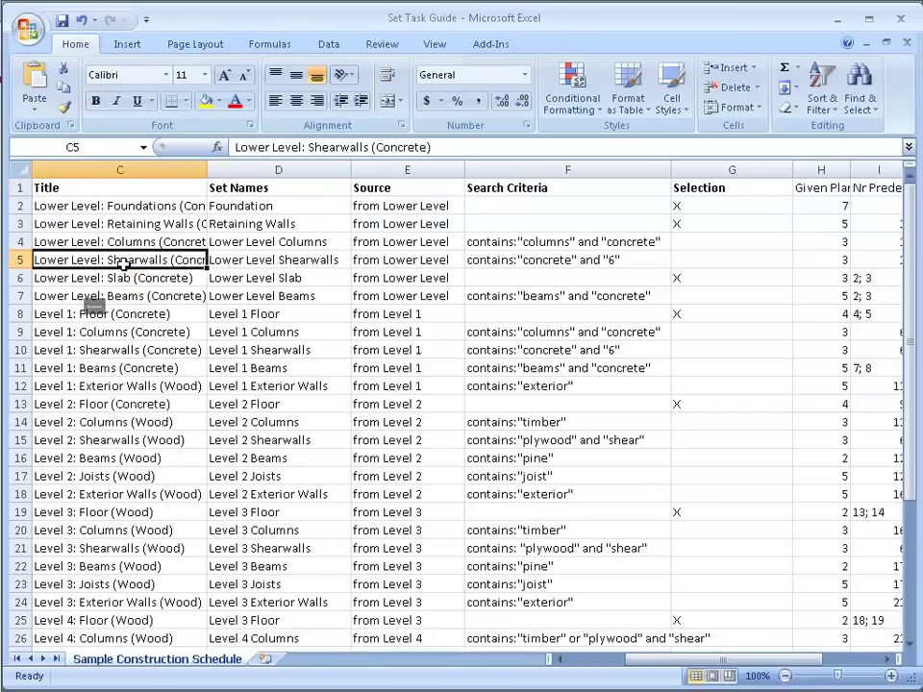
left_click(284, 260)
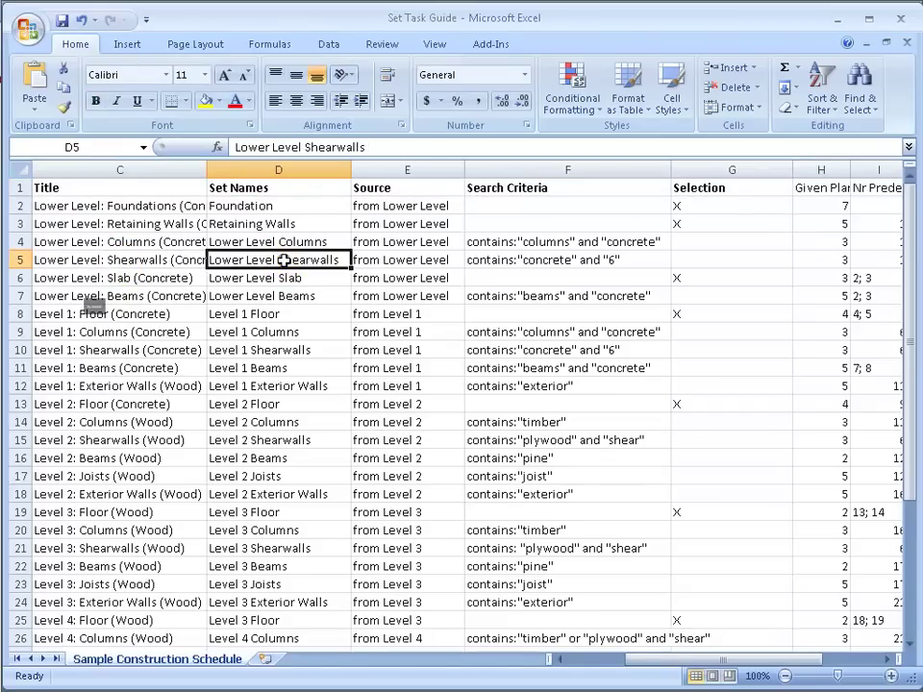
left_click(410, 265)
left_click(558, 263)
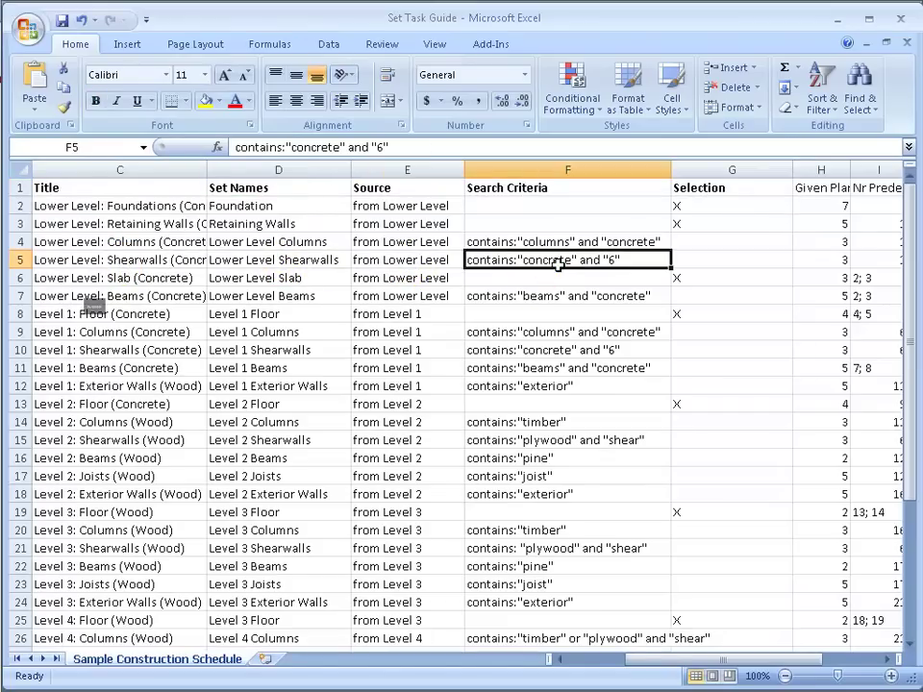
double_click(379, 147)
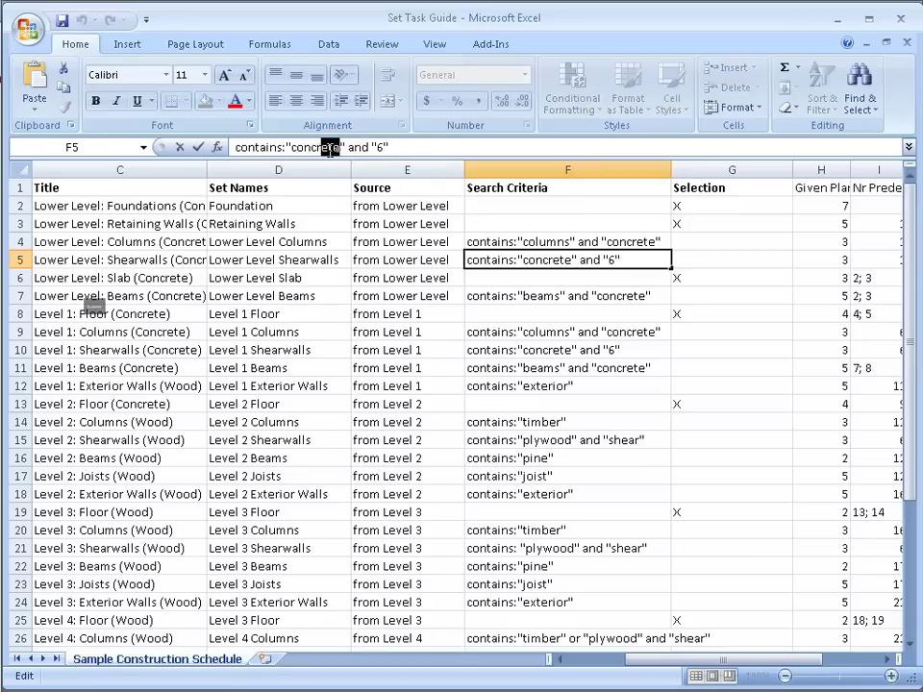
left_click(157, 296)
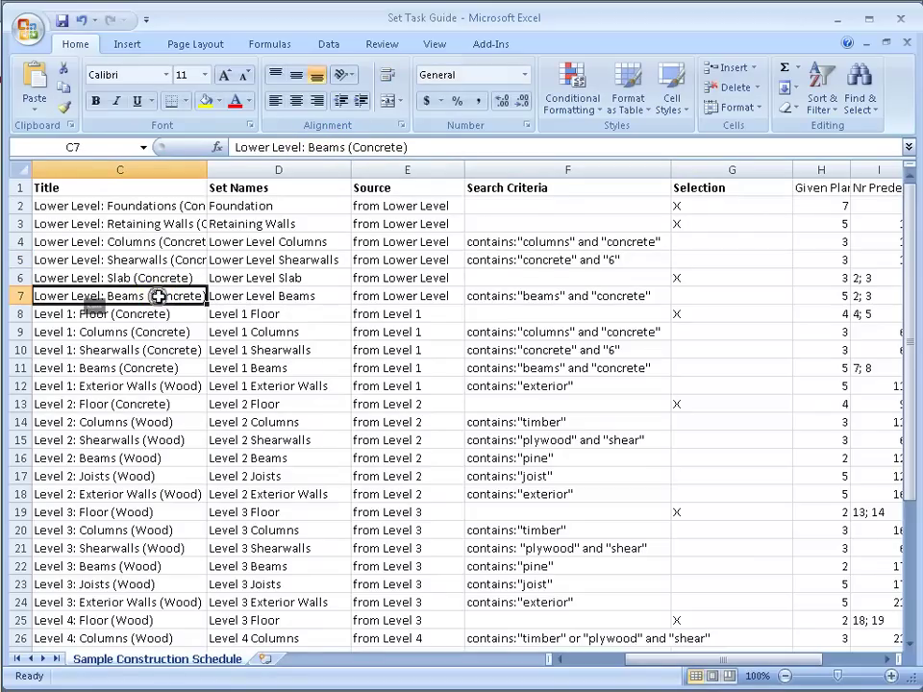
left_click(567, 297)
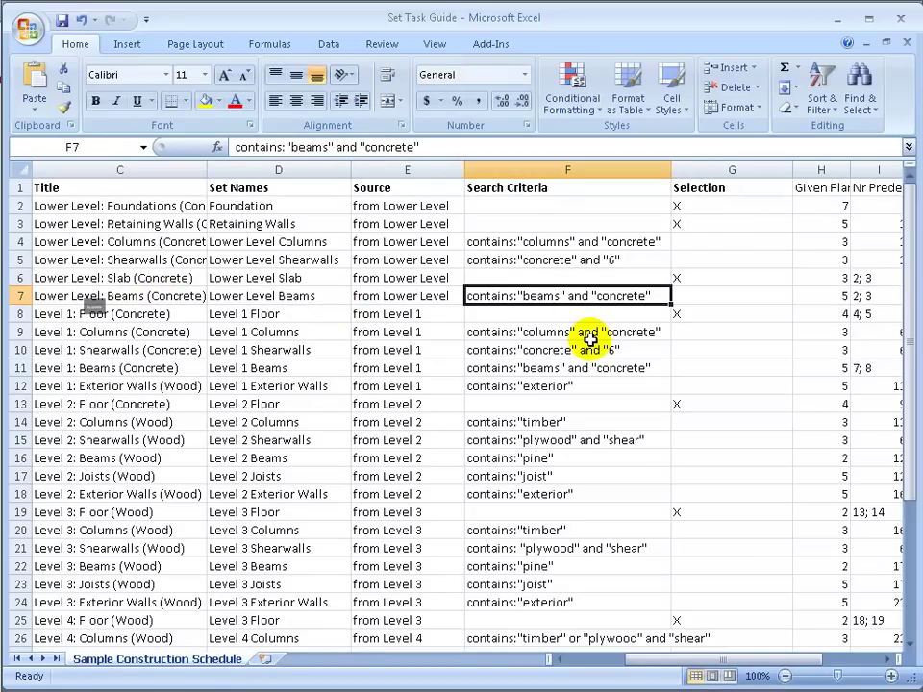
left_click(106, 315)
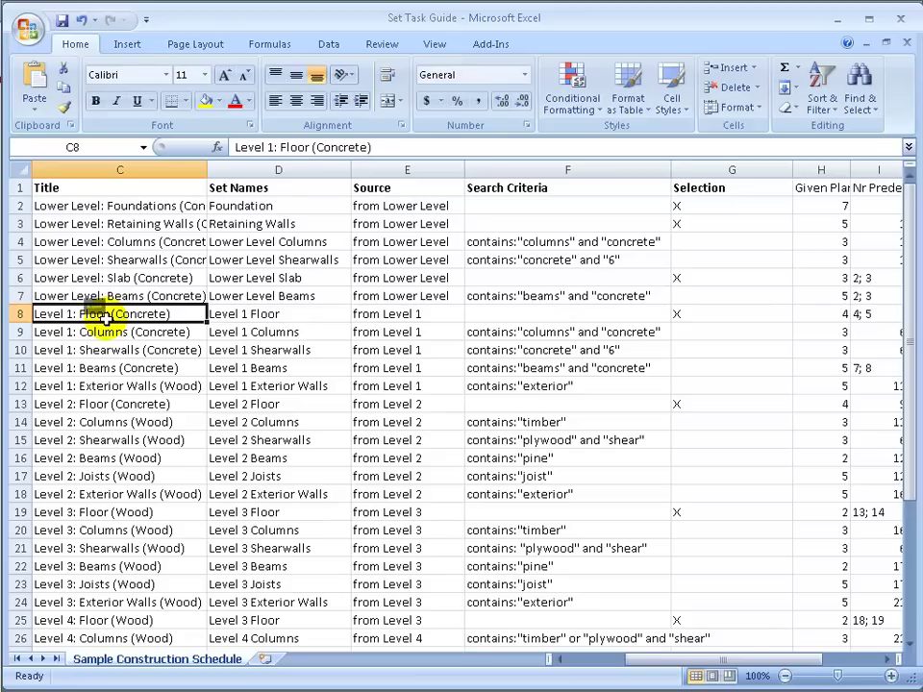
left_click(106, 331)
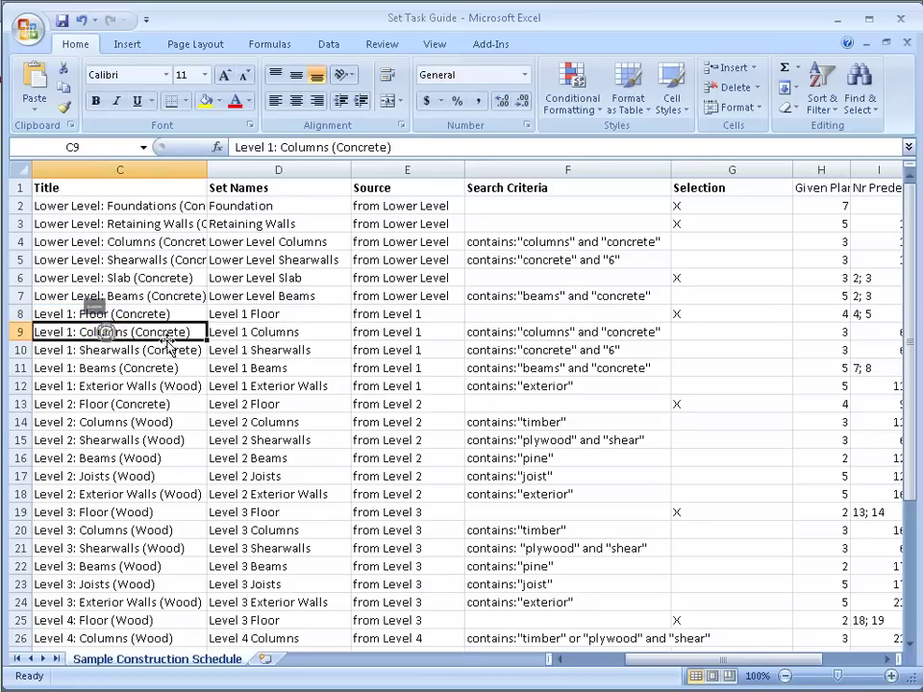
left_click(527, 335)
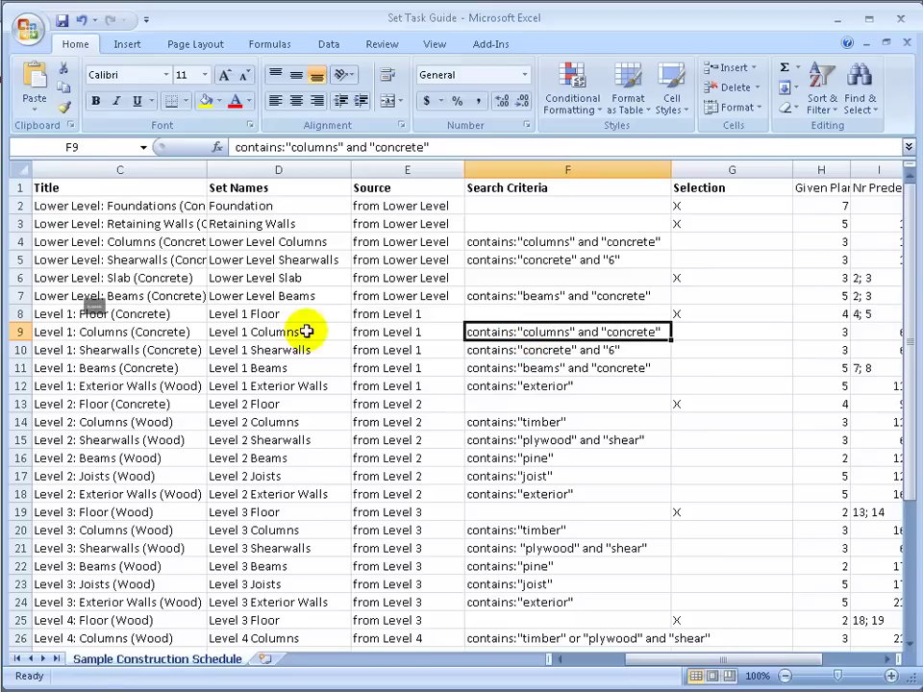
left_click(160, 295)
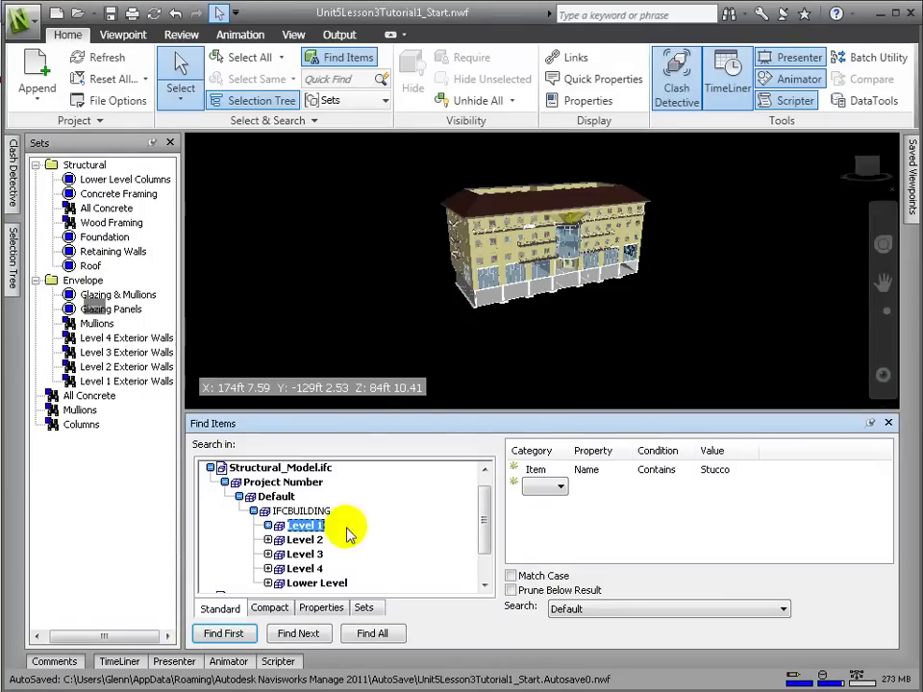
Step: Search Level 1 for items with values beam and concrete
left_click(714, 470)
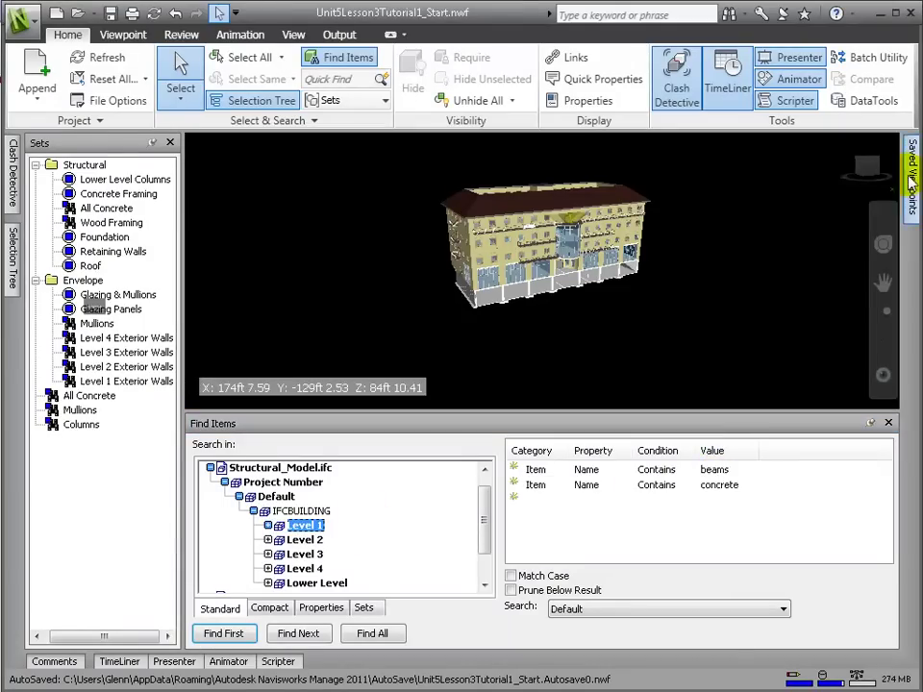
mouse_move(910, 175)
left_click(769, 263)
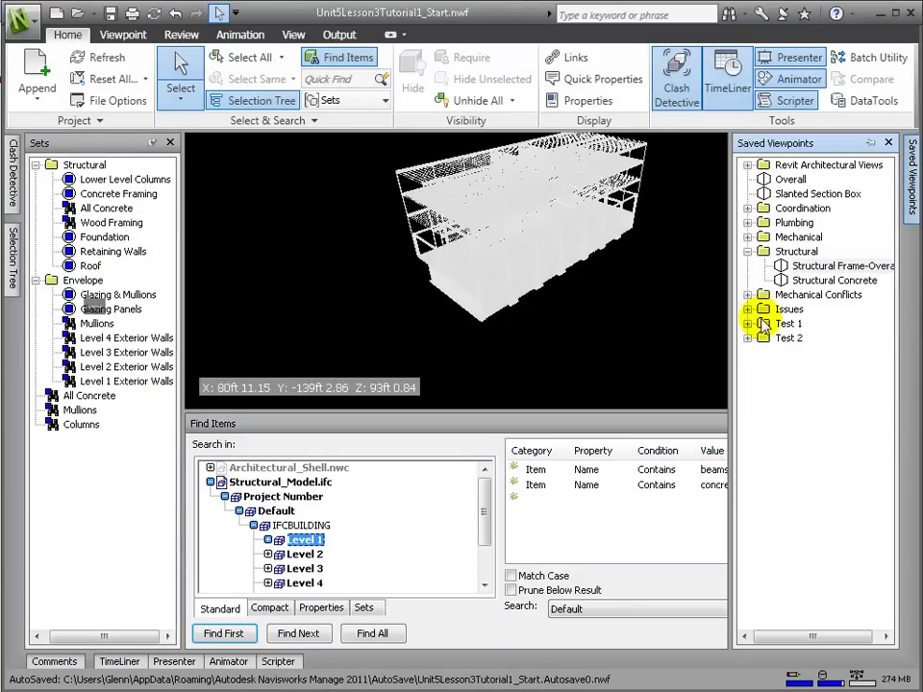
left_click(733, 470)
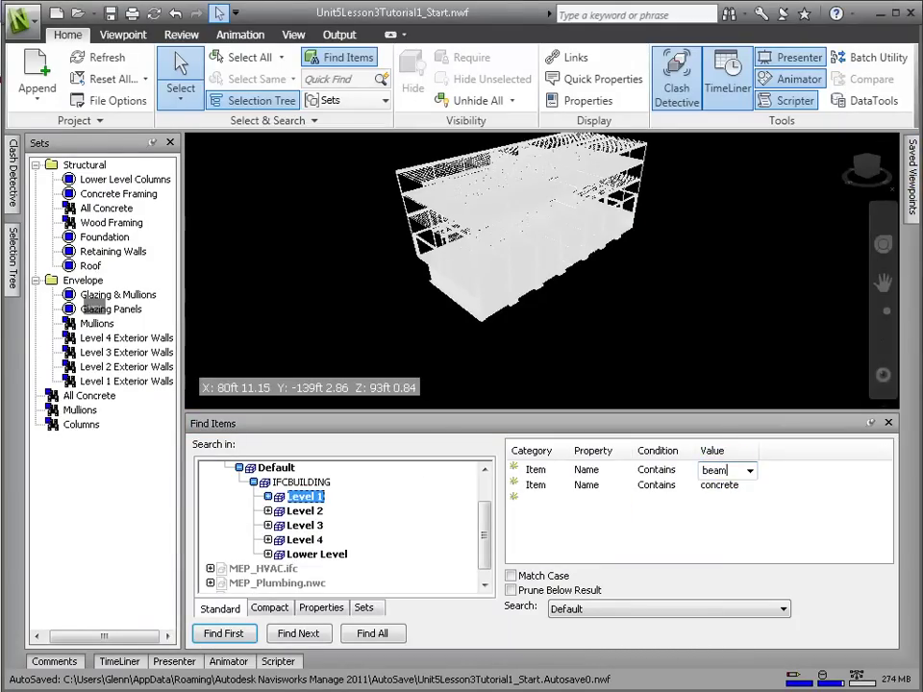
left_click(380, 633)
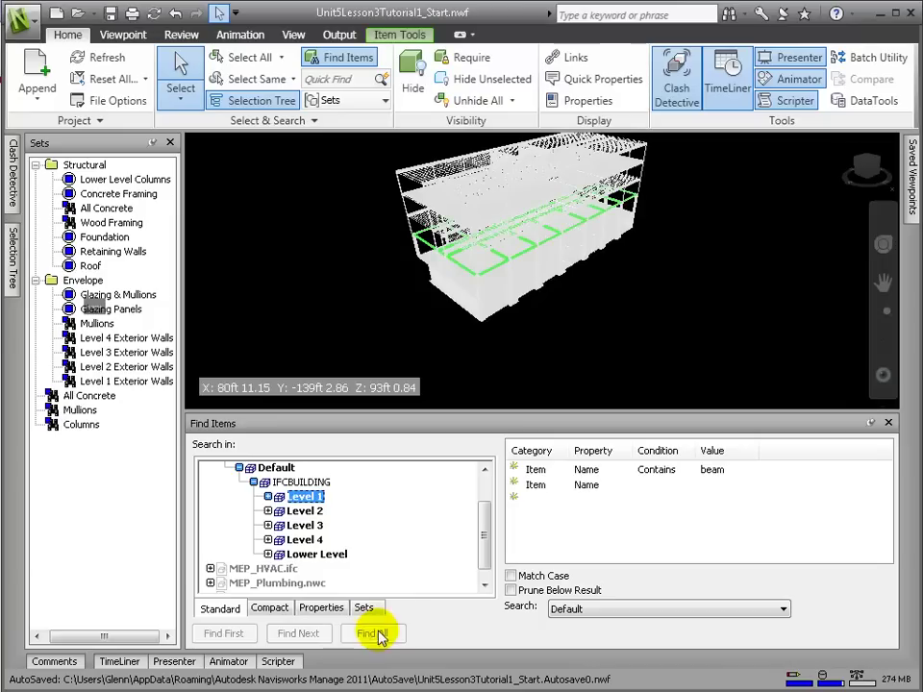
Step: Save the search as the Level 1 Beams set inside the Structural folder
right_click(158, 234)
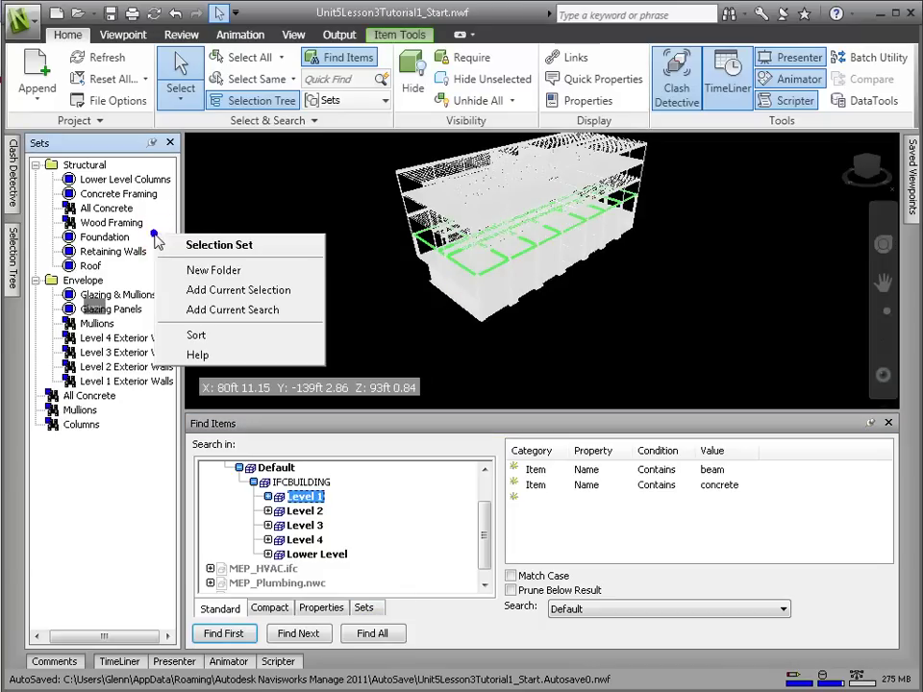
left_click(195, 310)
type("Level 1 Beams")
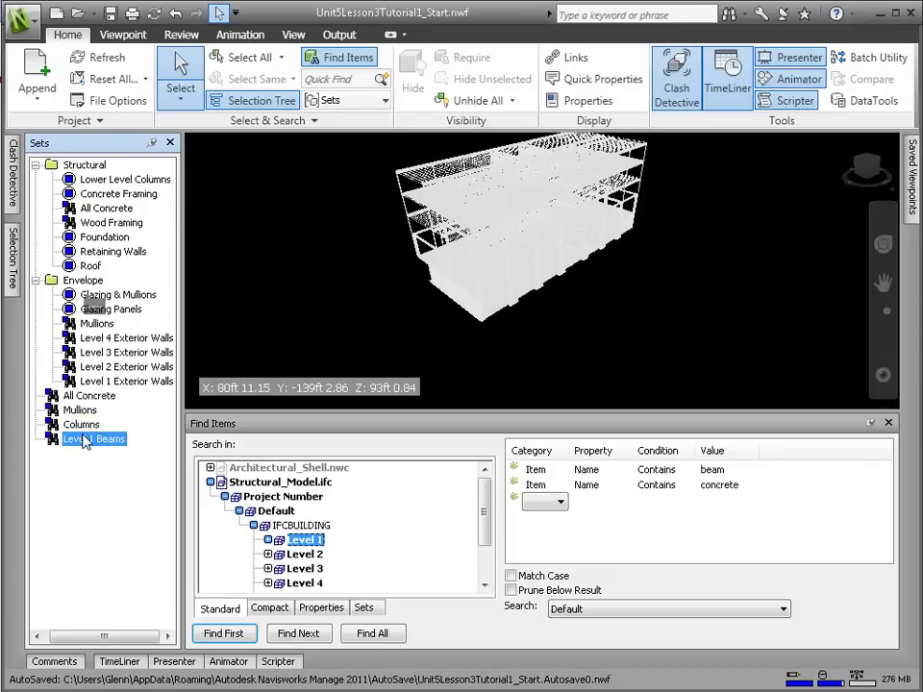
left_click_drag(83, 440, 77, 165)
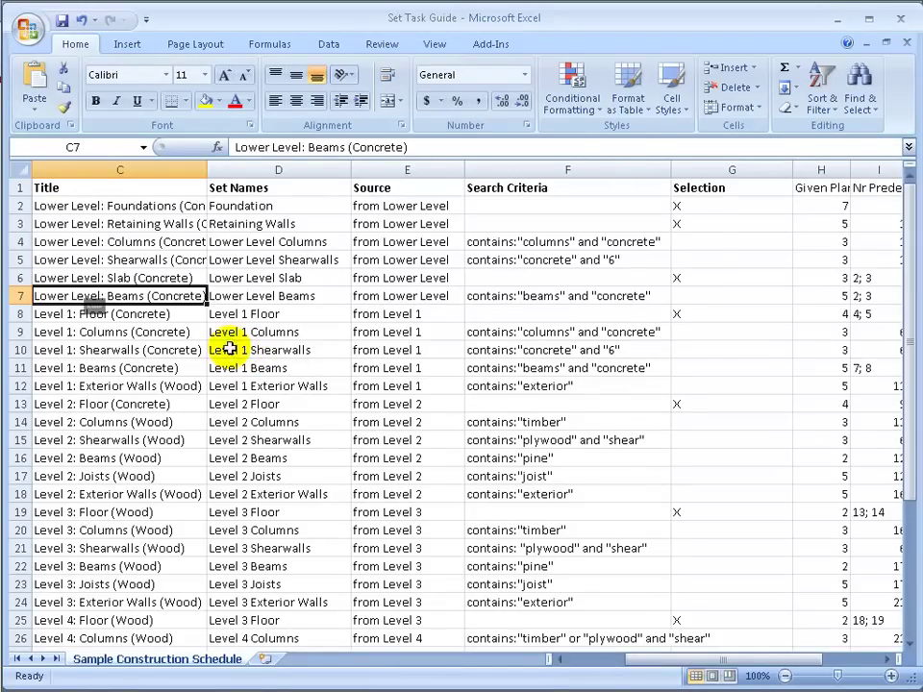
Step: Using the Excel guide's criteria, search Level 2 for items with values plywood and shear
left_click(156, 438)
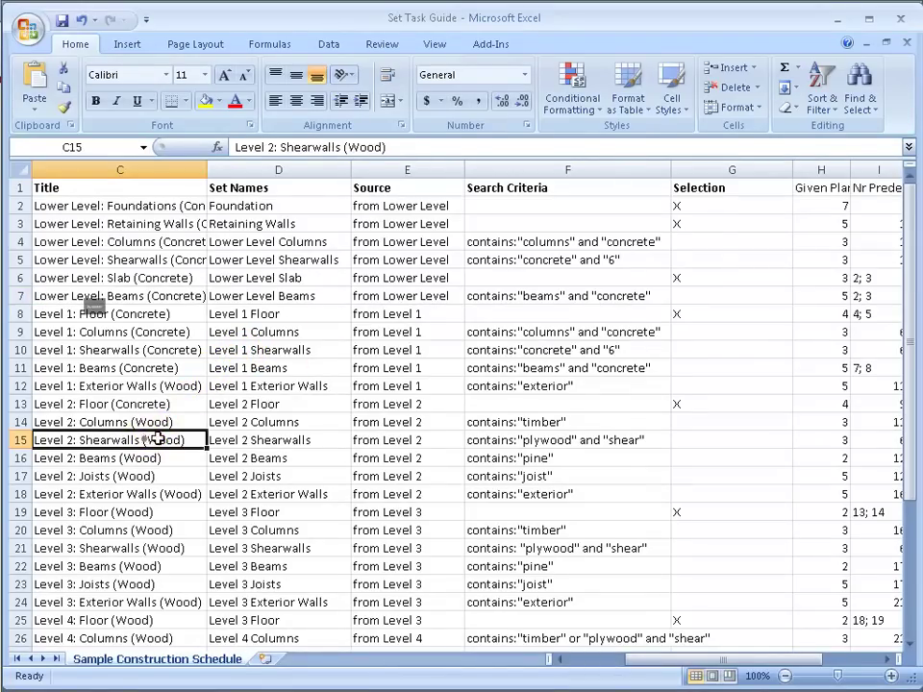
left_click(530, 444)
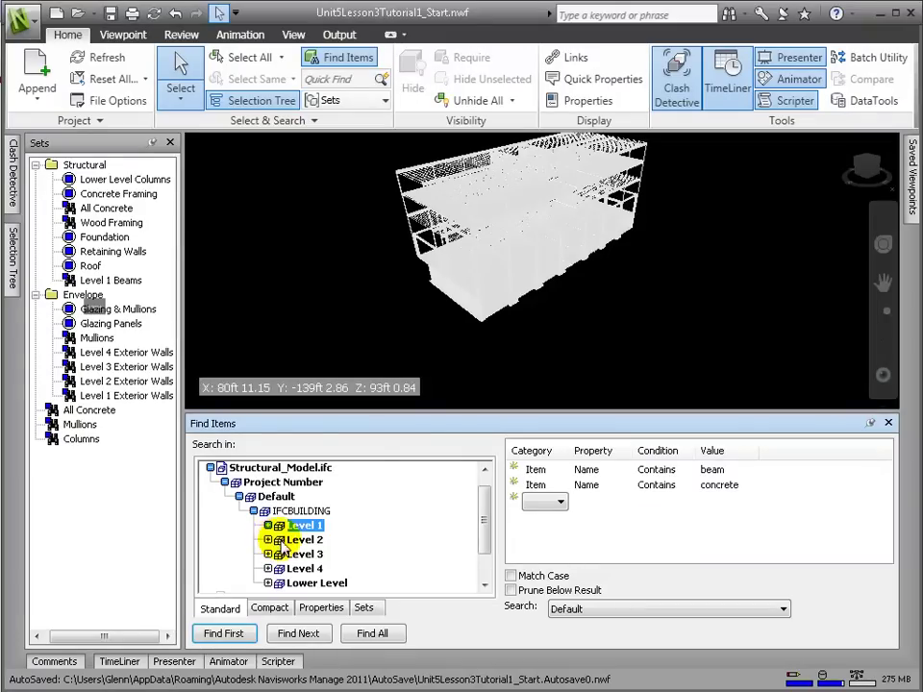
left_click(268, 540)
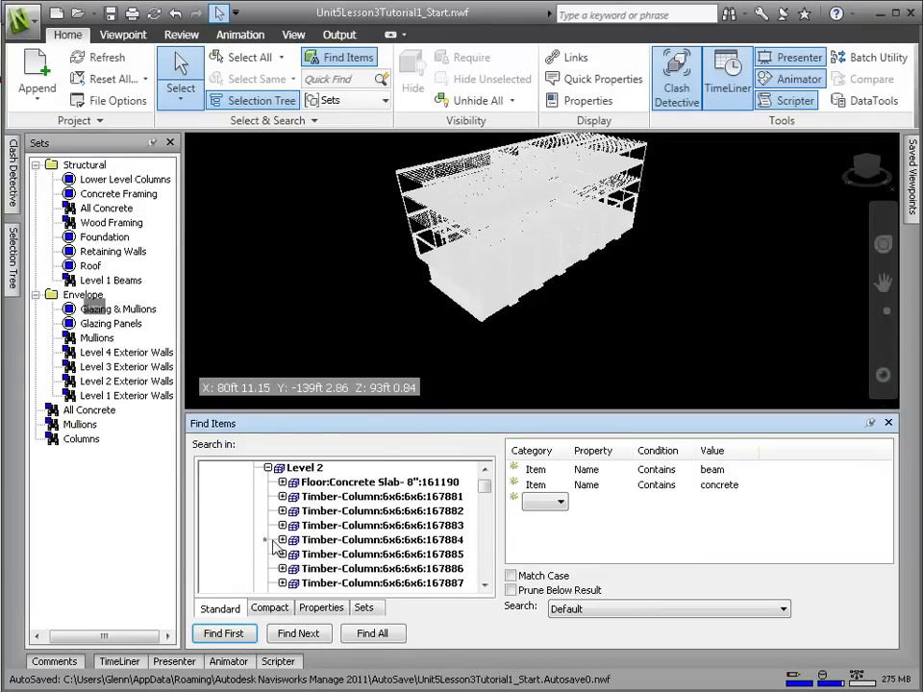
left_click(308, 468)
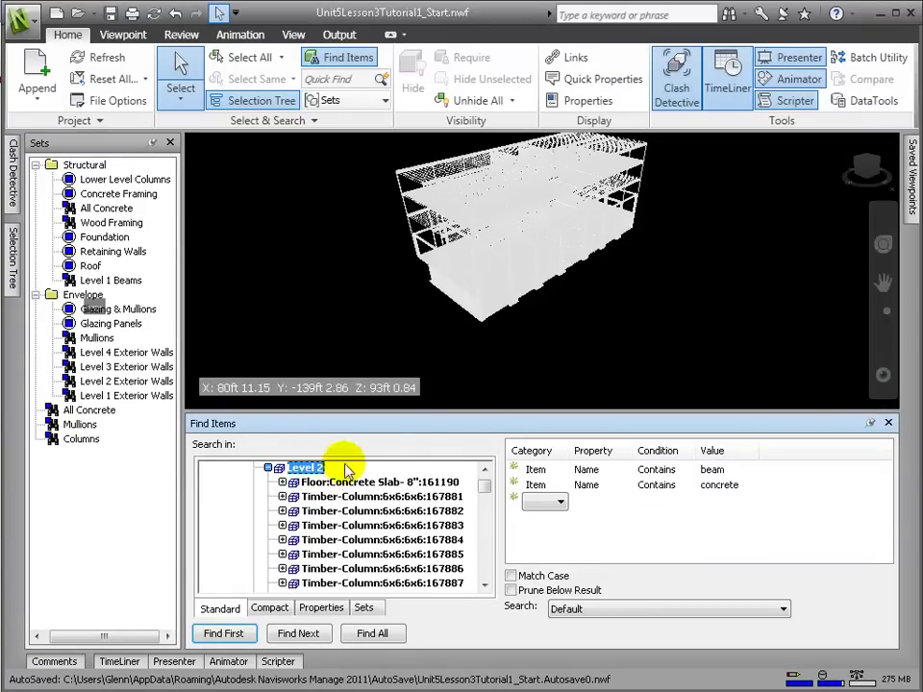
type("plywood")
left_click(728, 475)
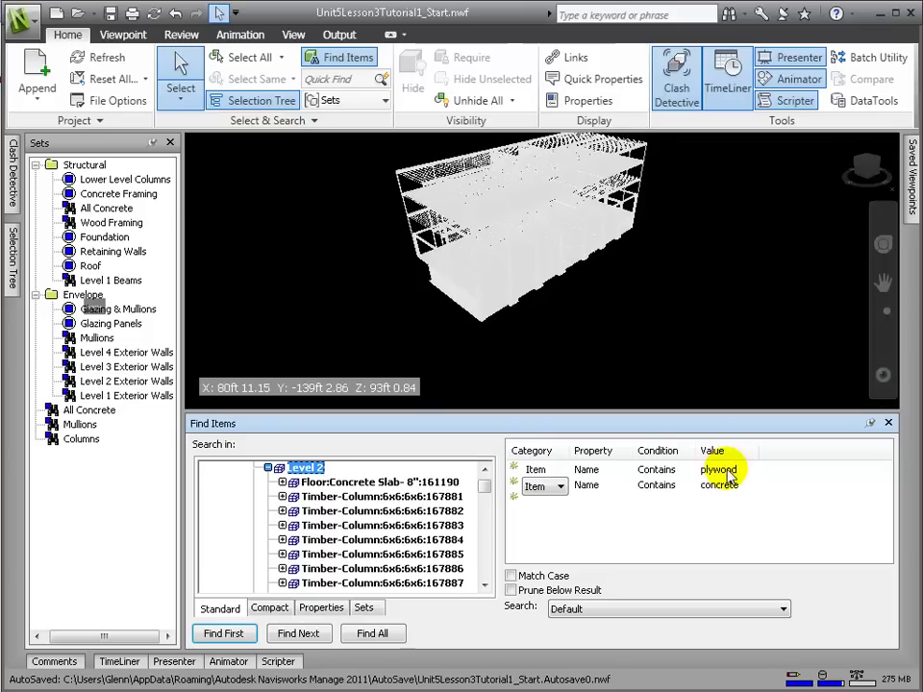
left_click(721, 485)
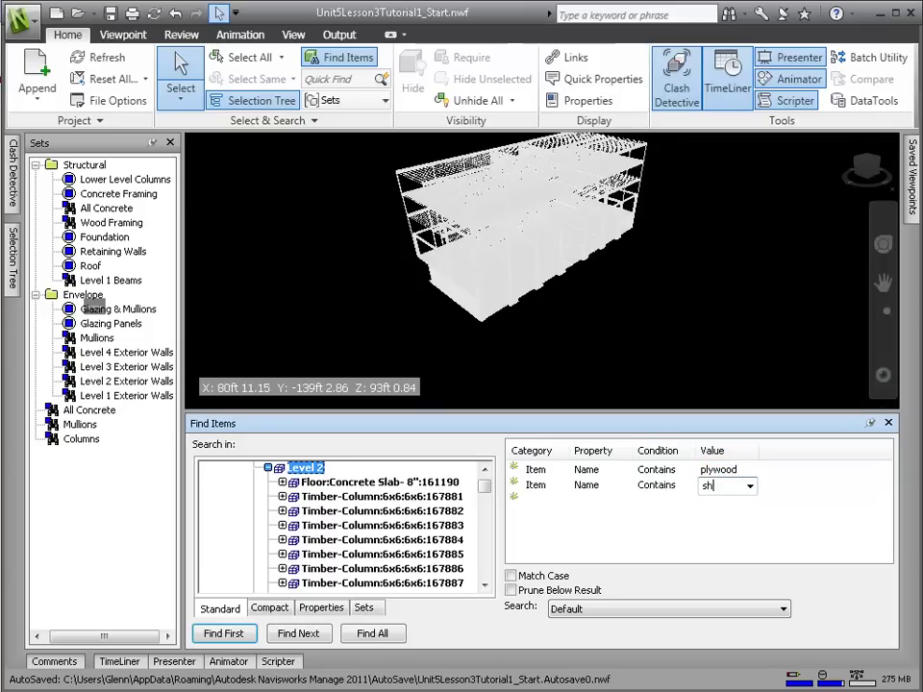
left_click(375, 633)
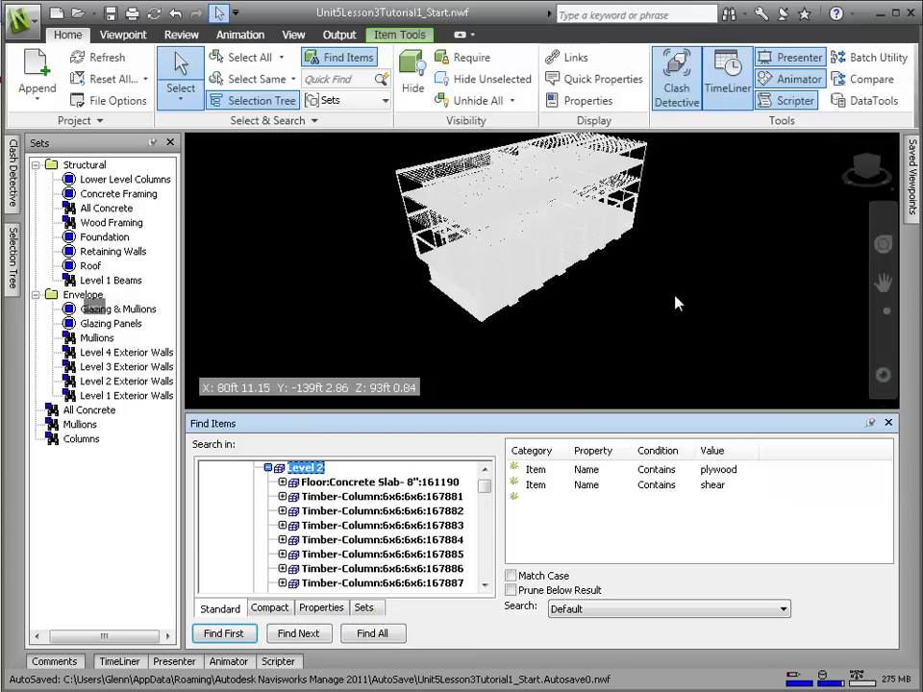
middle_click_drag(676, 303, 227, 255, "shift")
Step: Save the search as the Level 2: Shearwalls set inside the Structural folder
right_click(141, 228)
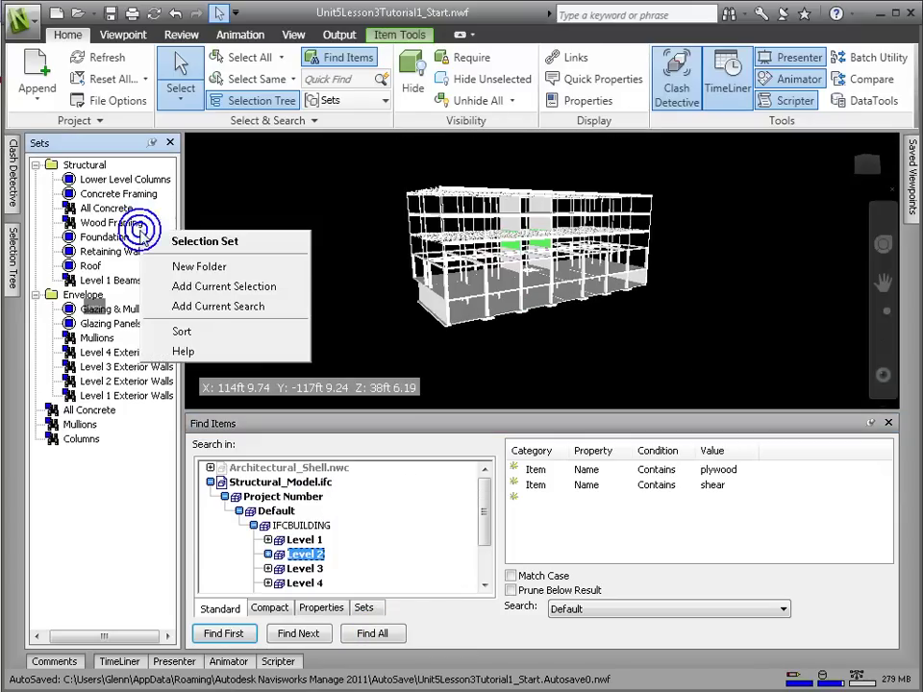
left_click(182, 304)
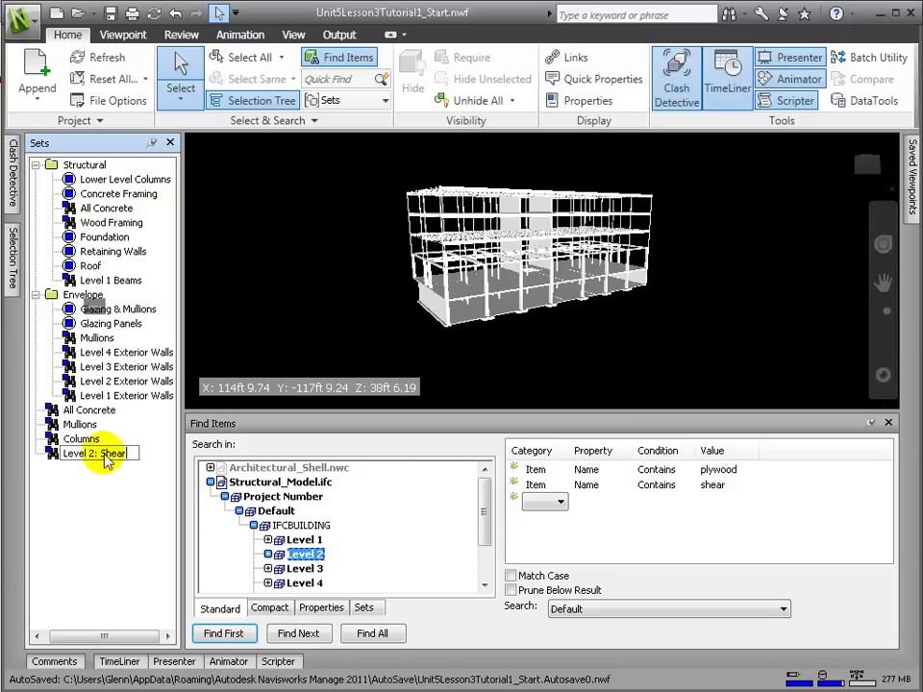
key("Return")
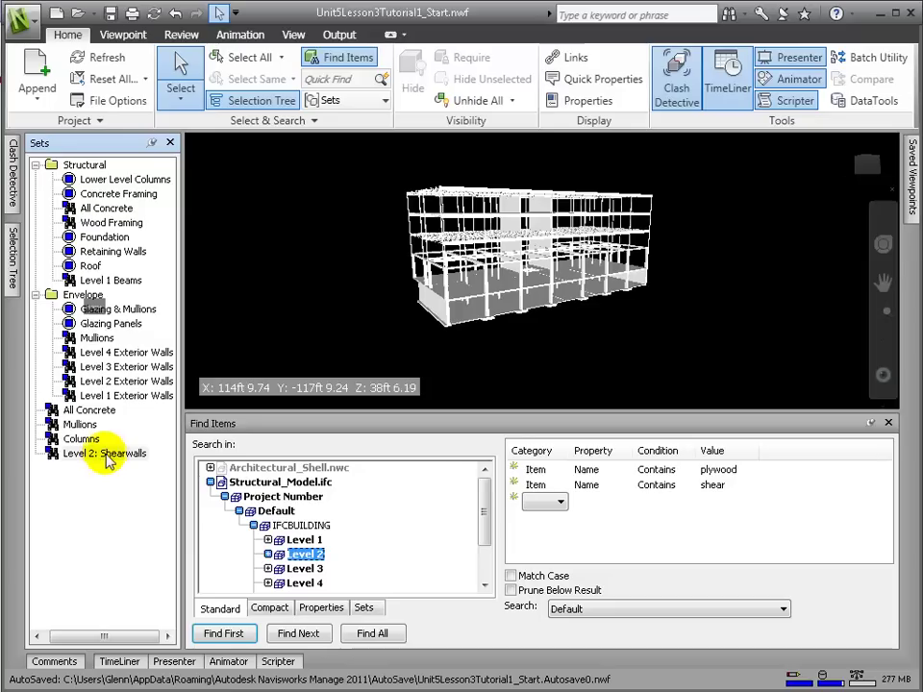
left_click_drag(104, 453, 74, 166)
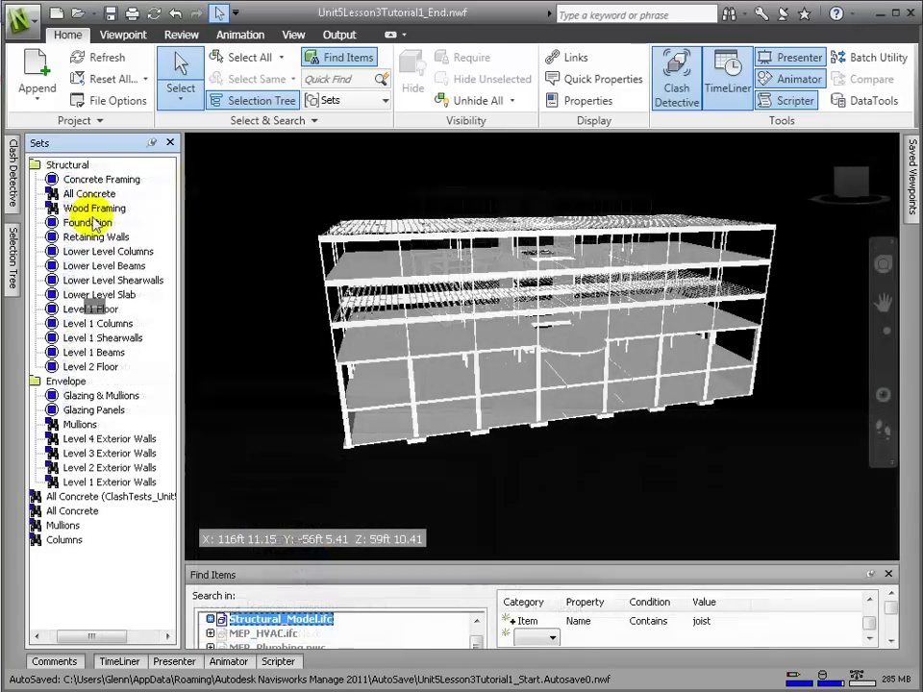
Step: Highlight the Foundation, Retaining Walls and Lower Level Columns, Beams, Shearwalls and Slab sets in turn
left_click(87, 222)
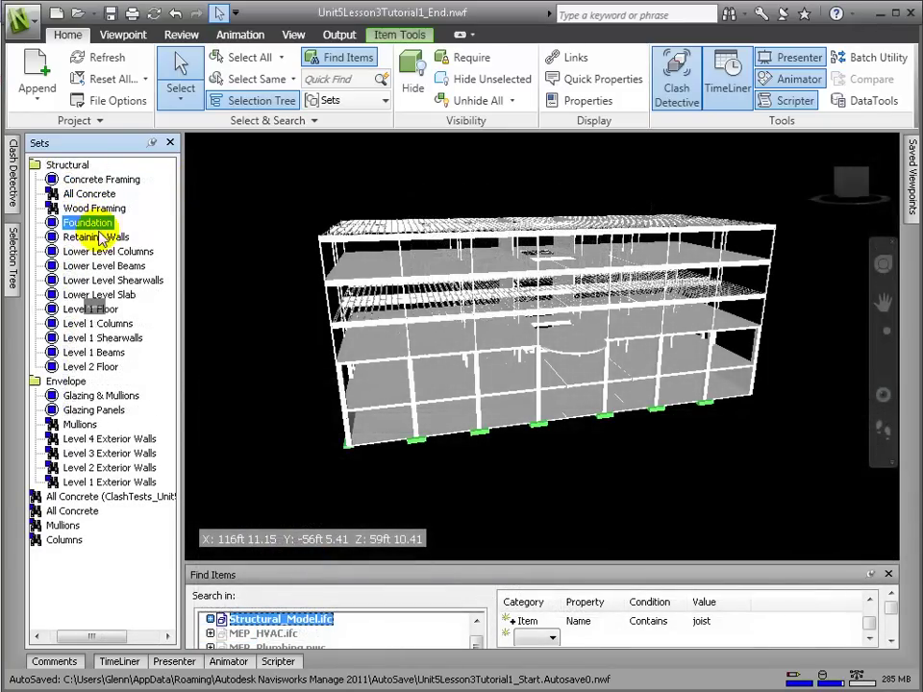
left_click(96, 236)
left_click(101, 252)
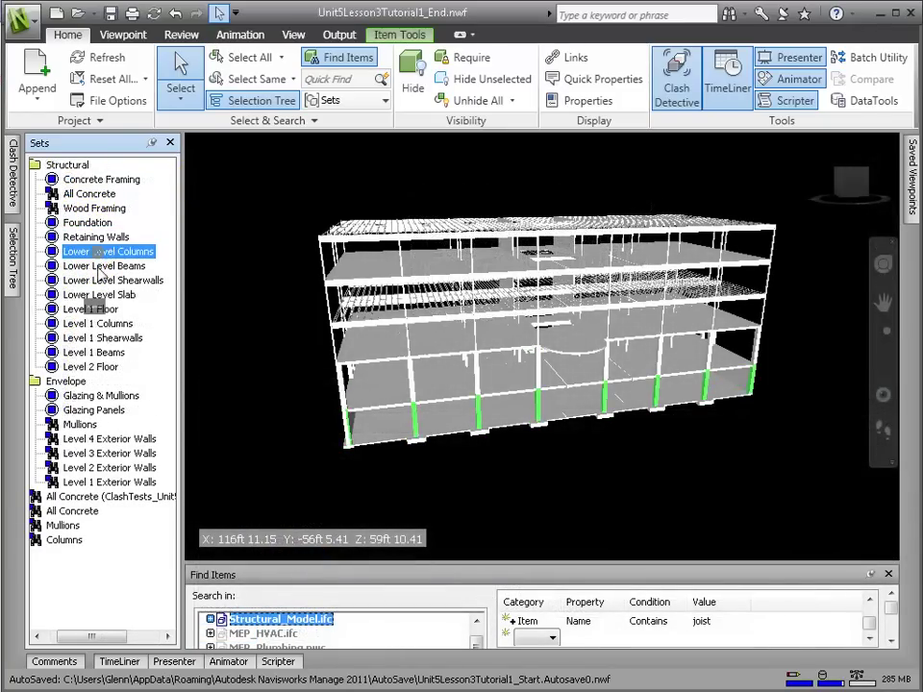
left_click(100, 265)
left_click(101, 280)
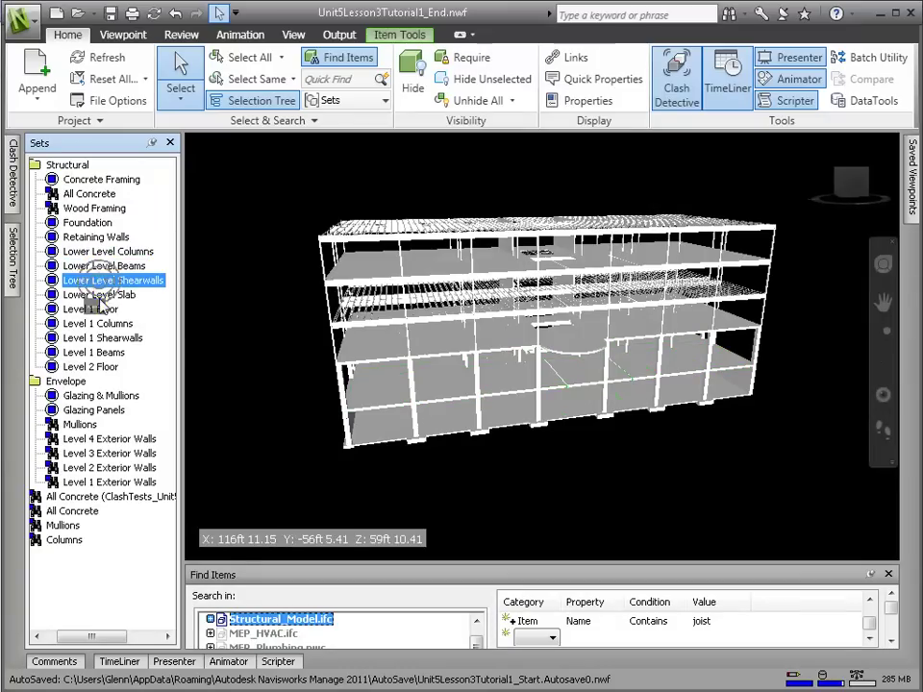
left_click(103, 295)
Step: Highlight the Level 1 Floor, Columns, Shearwalls, Beams and Level 2 Floor sets in turn
left_click(104, 309)
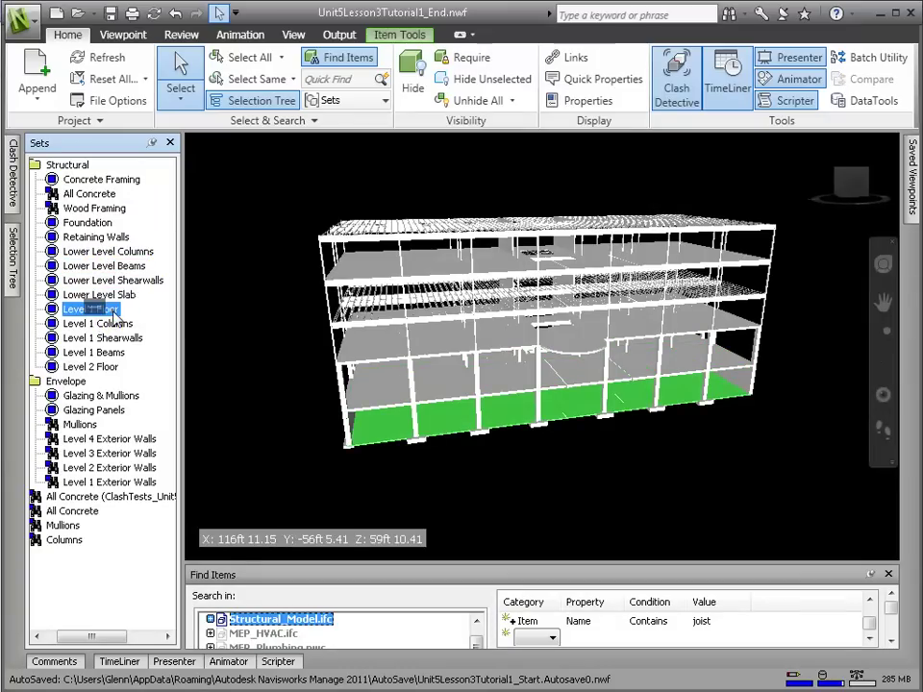
left_click(113, 324)
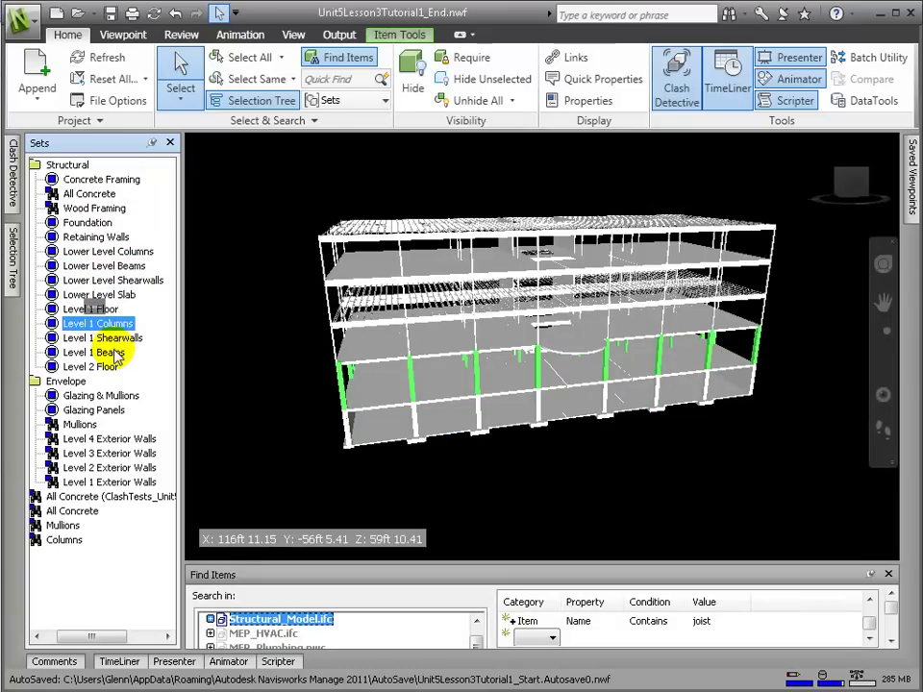
left_click(103, 338)
mouse_move(429, 483)
middle_mouse_down("shift")
mouse_move(420, 413)
mouse_move(413, 442)
mouse_move(415, 435)
middle_mouse_up("shift")
left_click(106, 354)
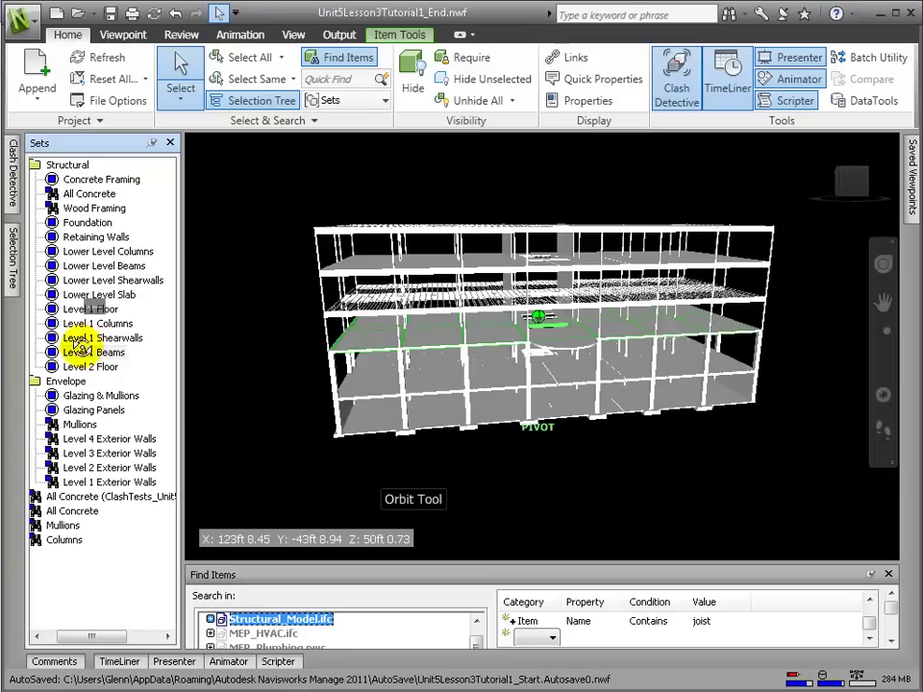
left_click(90, 367)
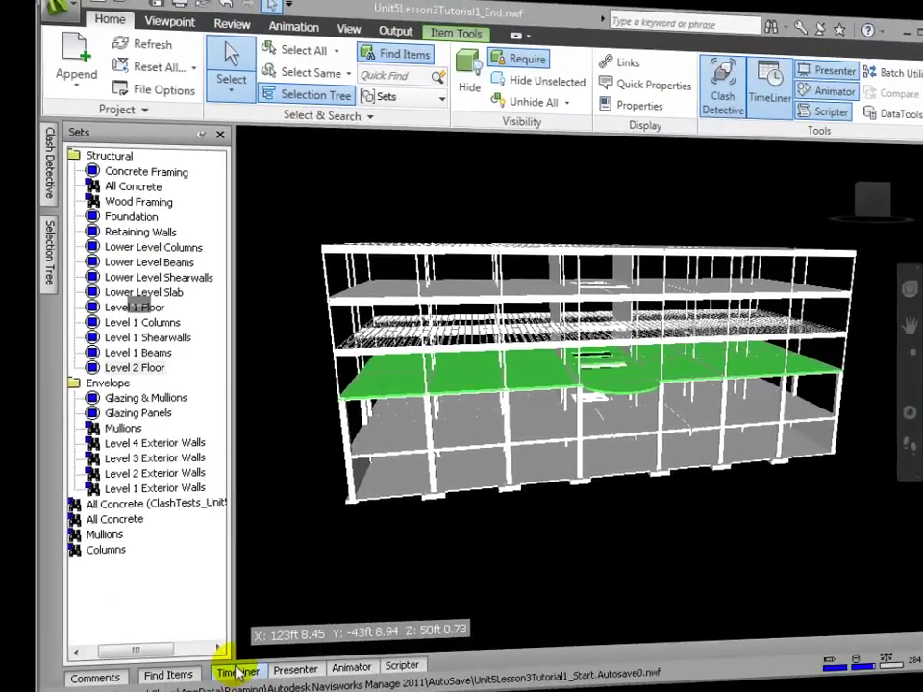
Step: Show the TimeLiner task schedule and move a narrowed Attached column to the front
left_click(524, 683)
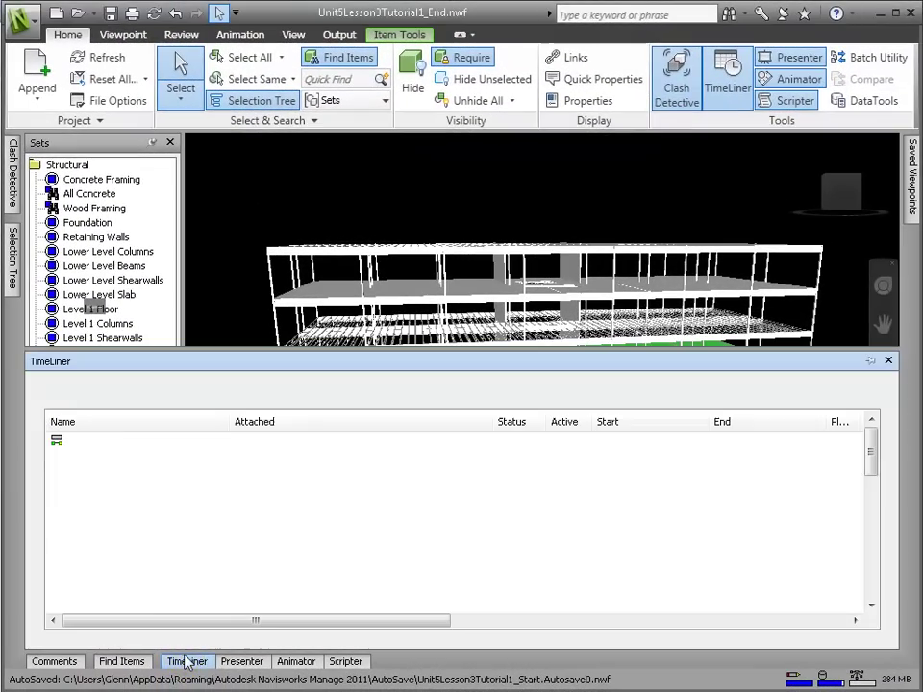
right_click(454, 475)
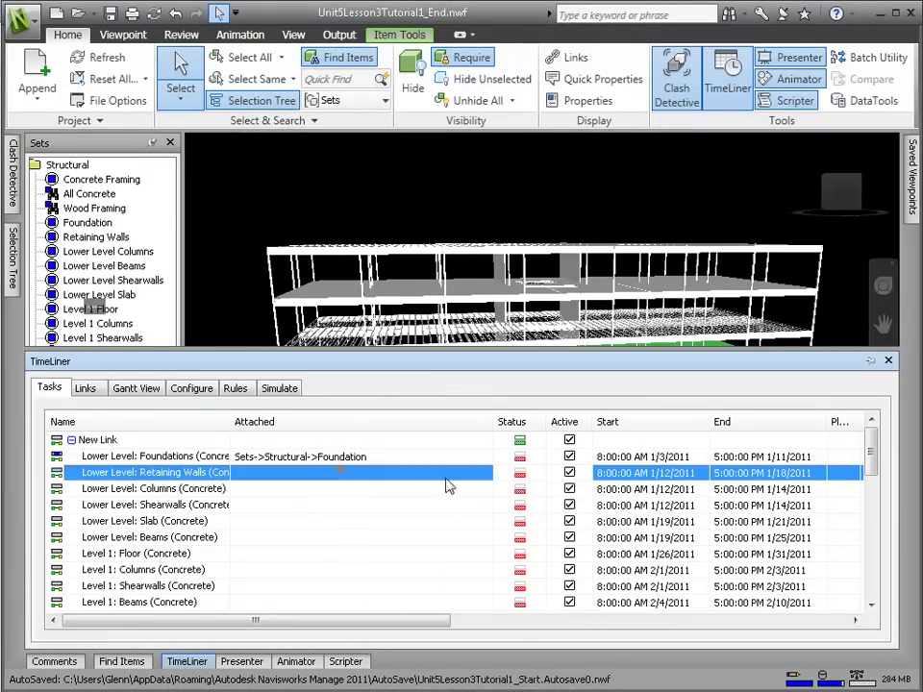
mouse_move(529, 633)
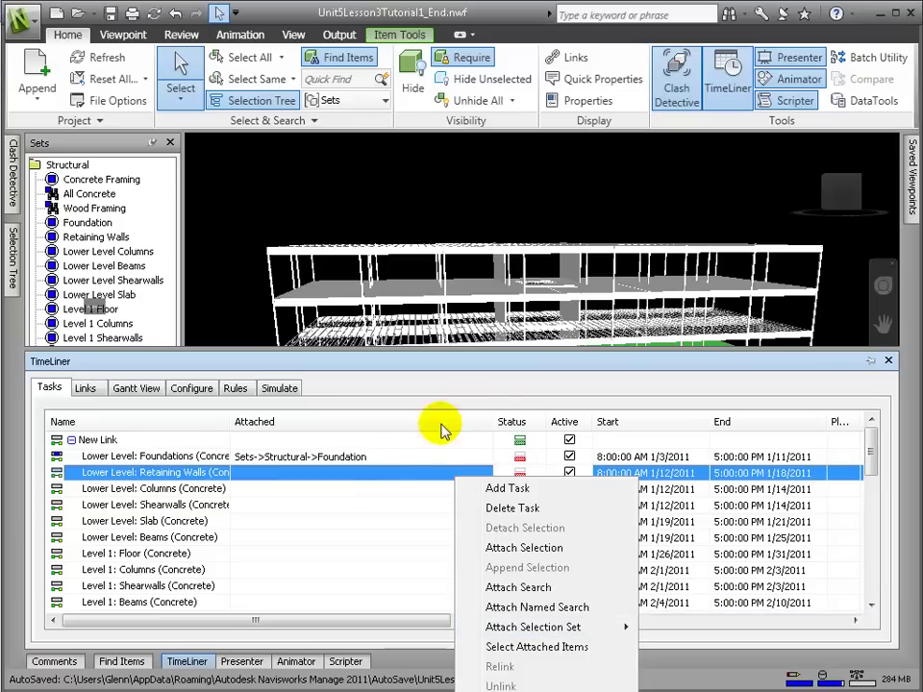
left_click(489, 413)
left_click_drag(343, 415, 389, 418)
left_click_drag(227, 423, 123, 422)
Step: Attach the Structural Retaining Walls and Lower Level Columns sets to their tasks
right_click(157, 473)
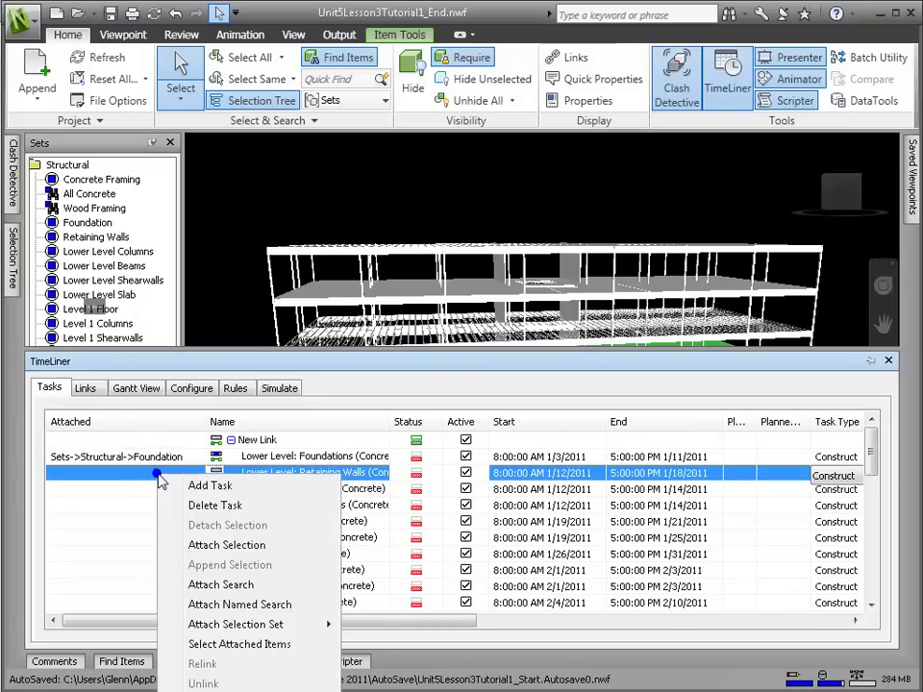
mouse_move(282, 623)
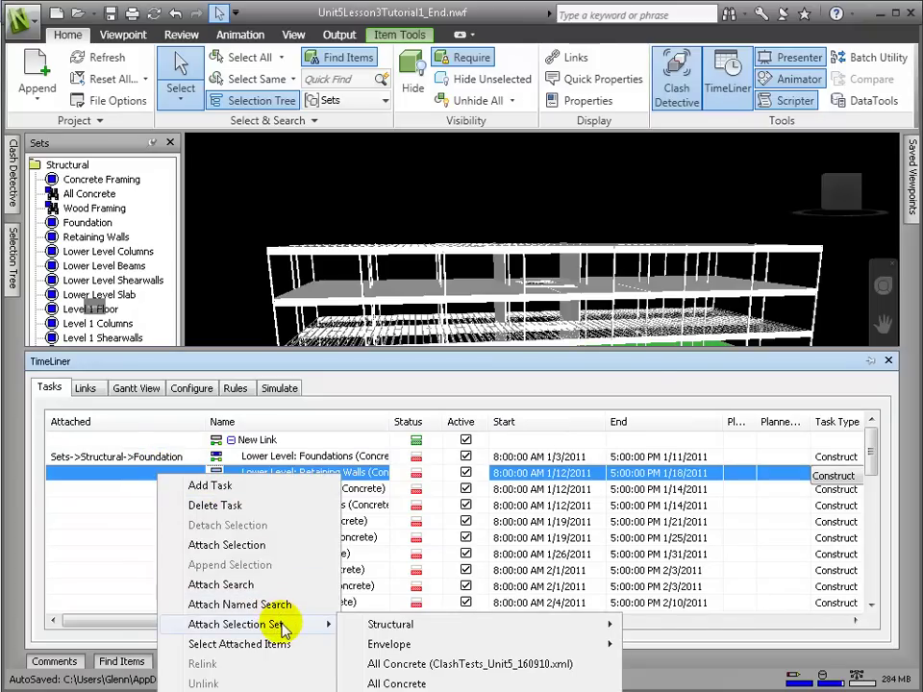
mouse_move(394, 627)
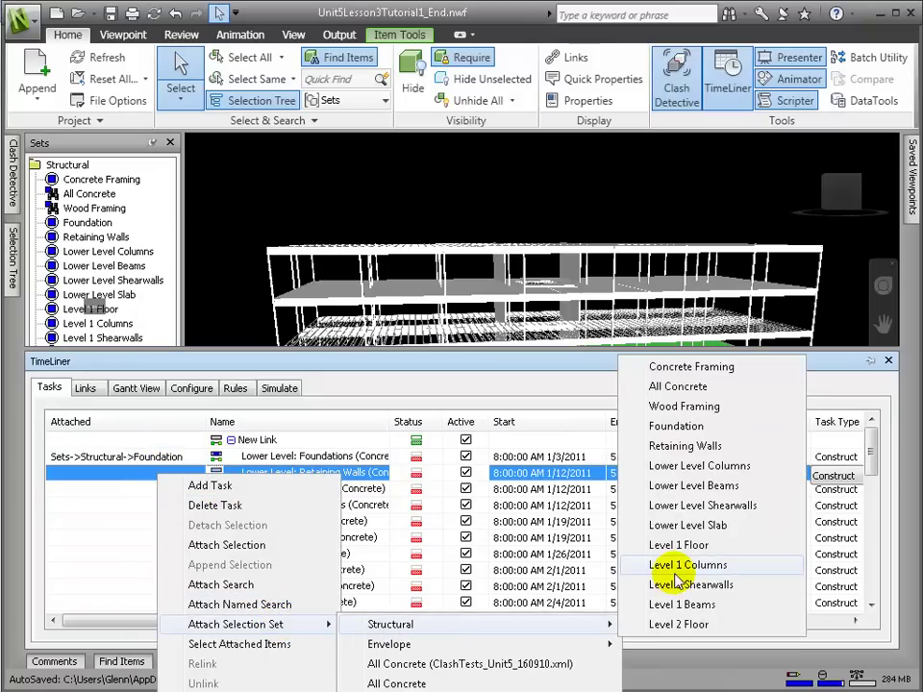
left_click(678, 445)
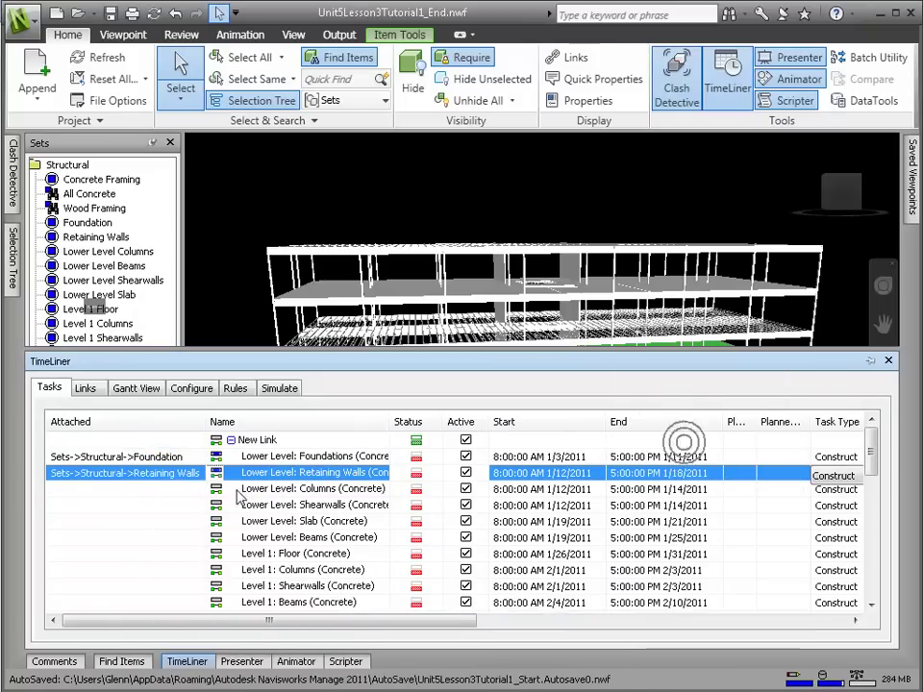
left_click(173, 491)
right_click(175, 489)
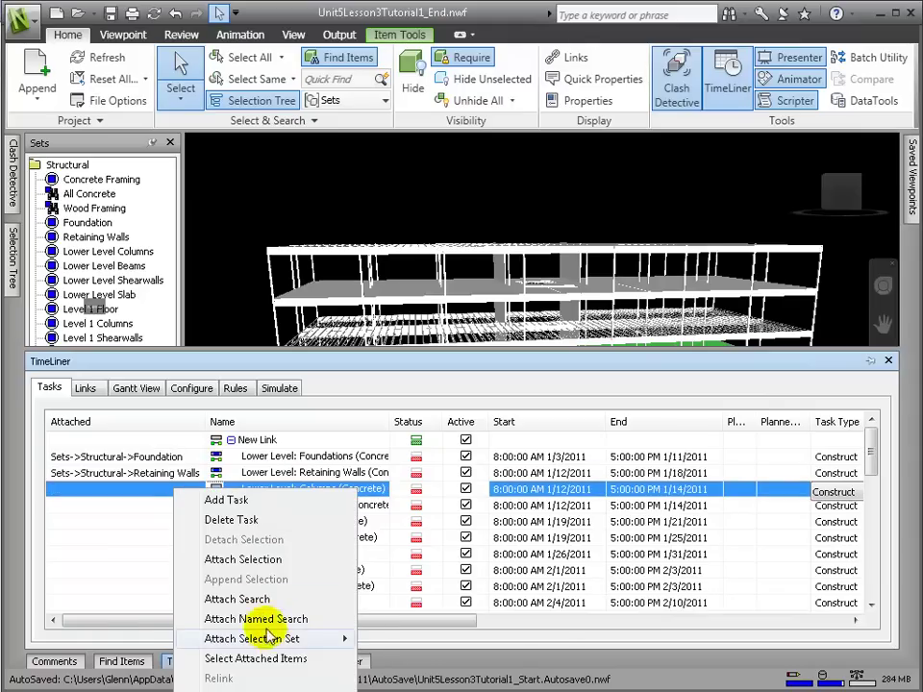
mouse_move(276, 644)
mouse_move(405, 640)
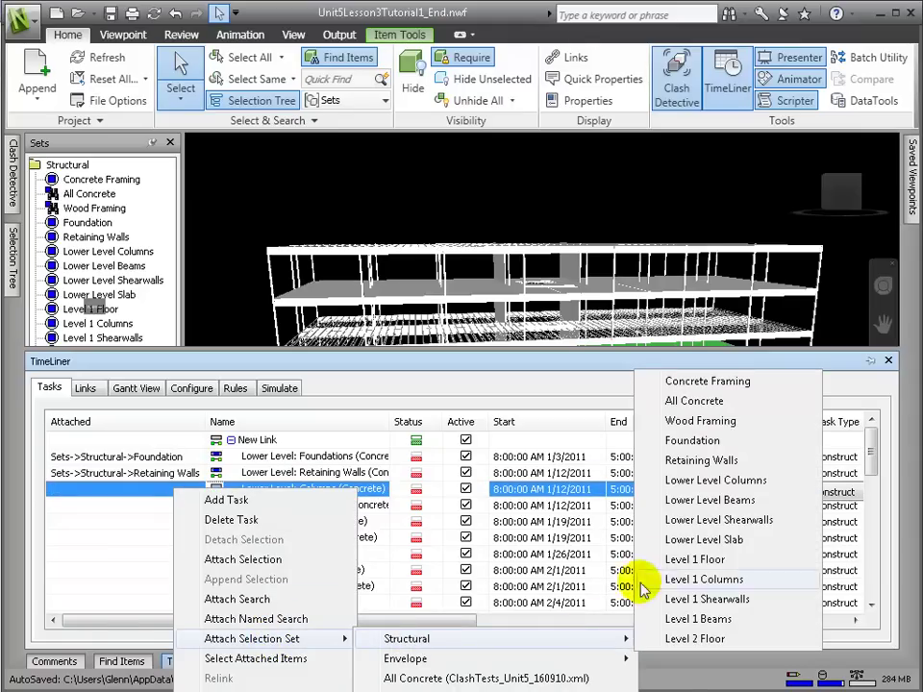
left_click(716, 483)
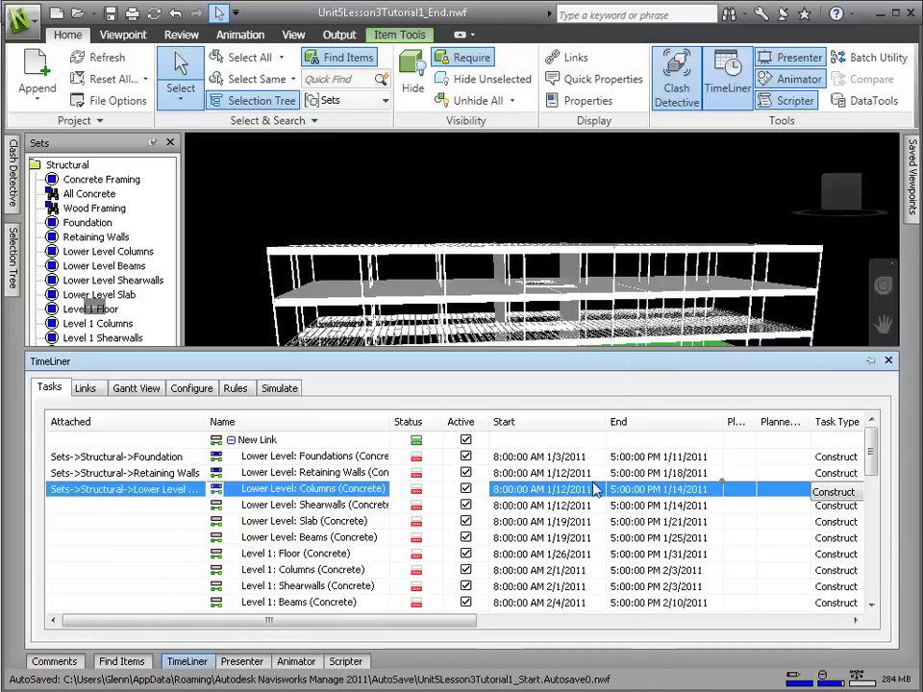
Step: Attach the Structural Lower Level Shearwalls and Lower Level Slab sets to their tasks
left_click(182, 507)
right_click(184, 509)
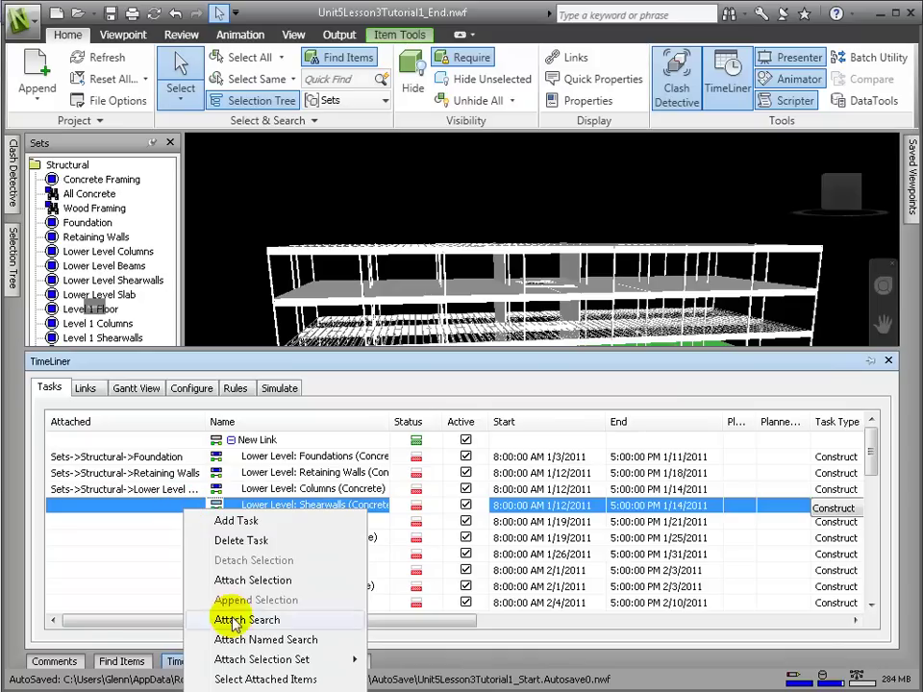
mouse_move(293, 659)
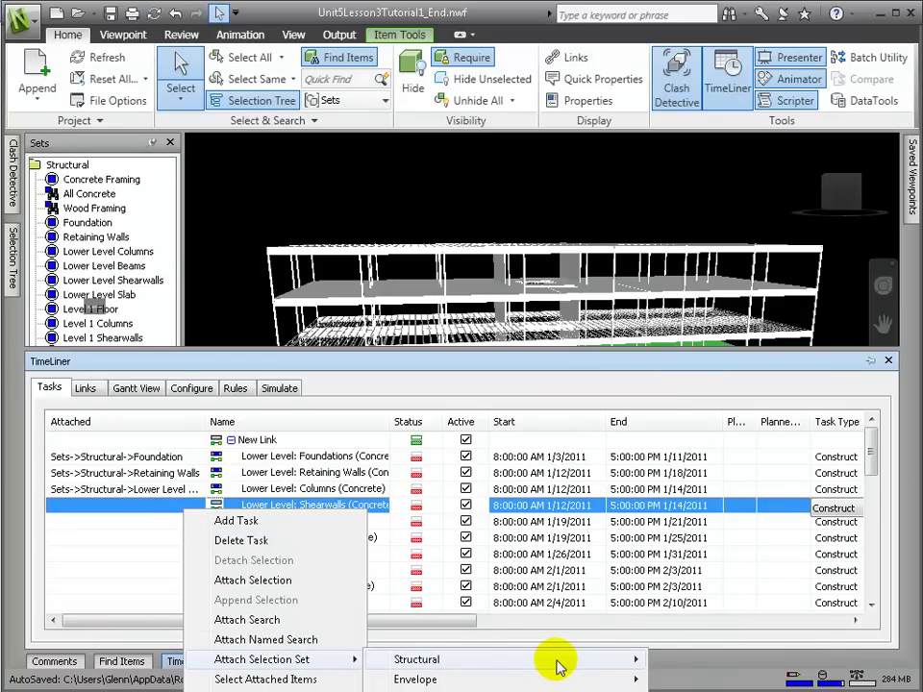
mouse_move(551, 663)
left_click(737, 562)
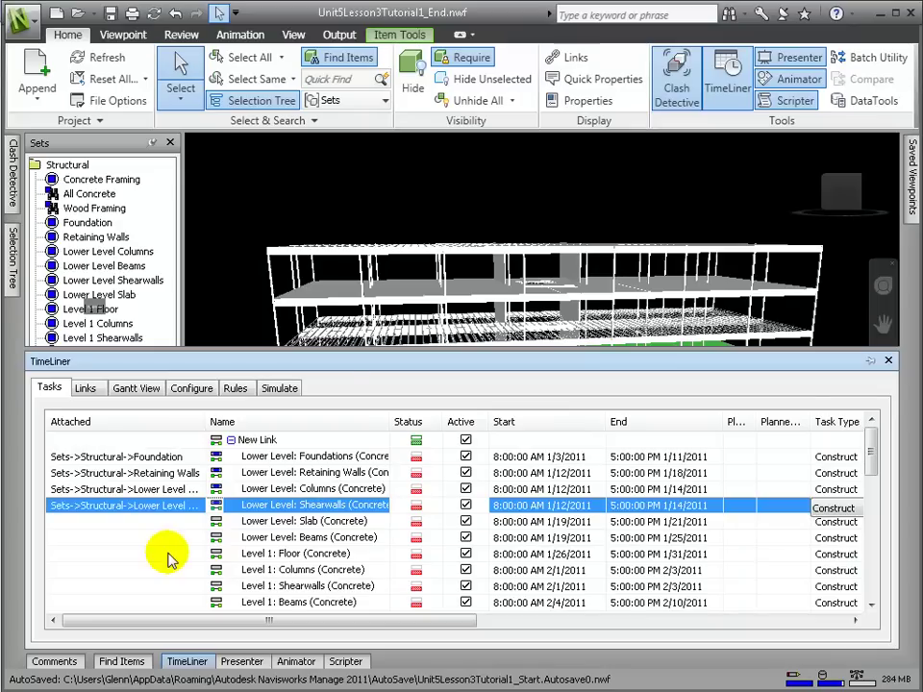
right_click(179, 519)
mouse_move(252, 368)
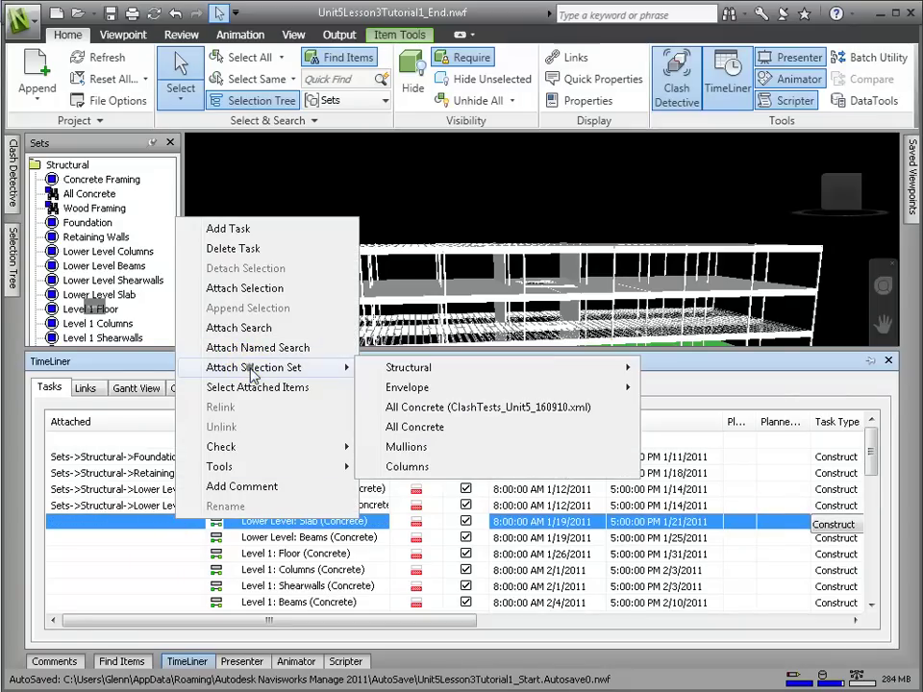
mouse_move(541, 379)
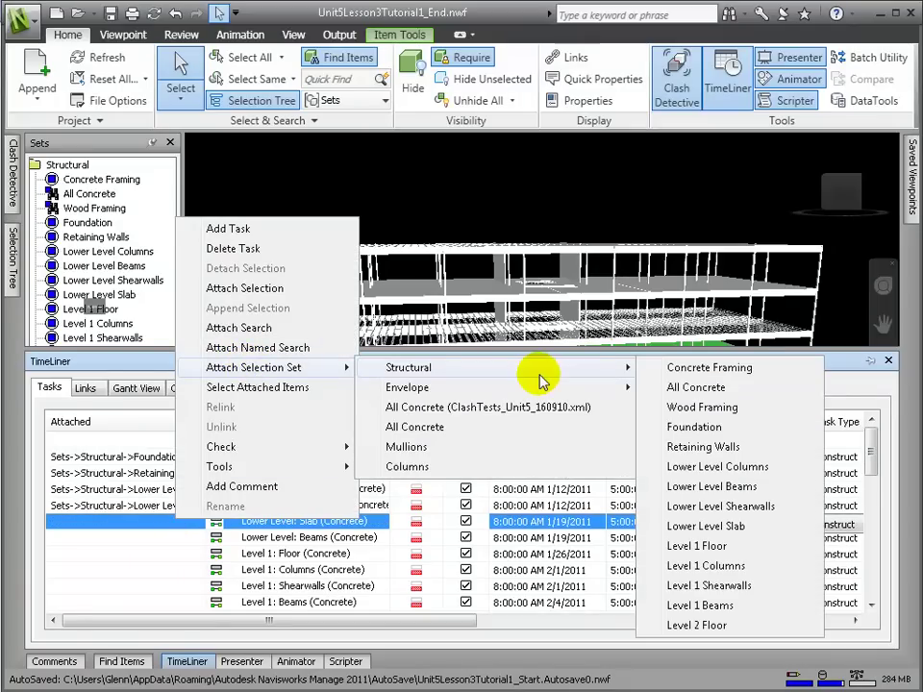
left_click(707, 536)
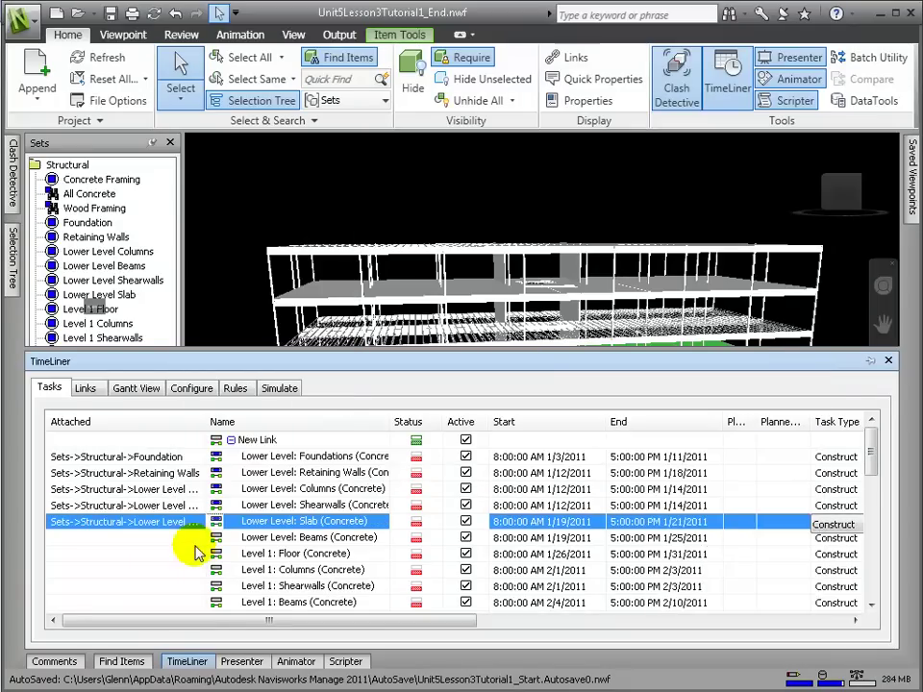
Step: Attach the Structural Lower Level Beams set to the Lower Level: Beams task
left_click(191, 539)
right_click(191, 538)
mouse_move(323, 388)
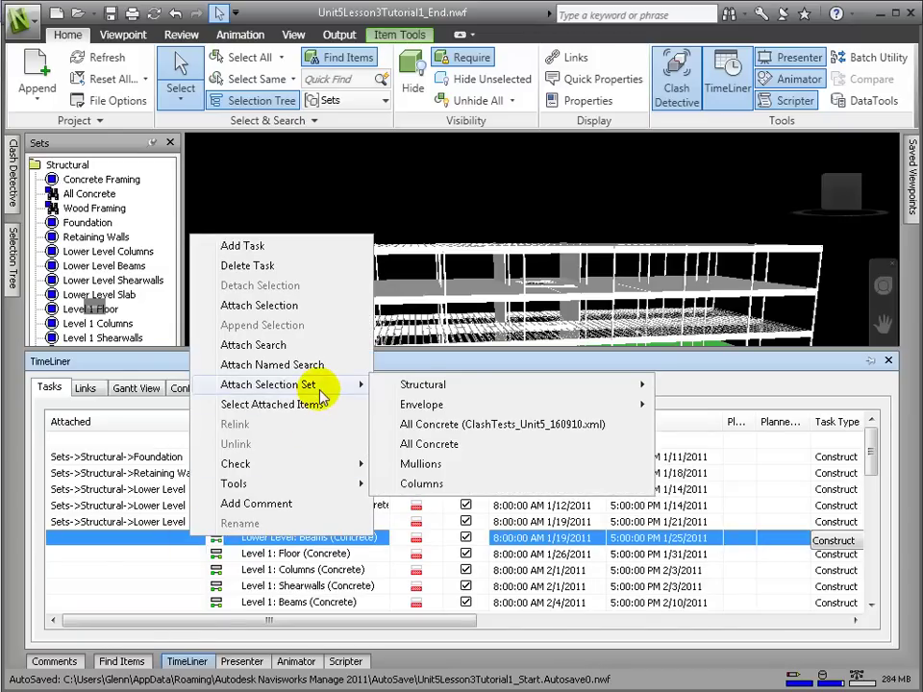
mouse_move(487, 389)
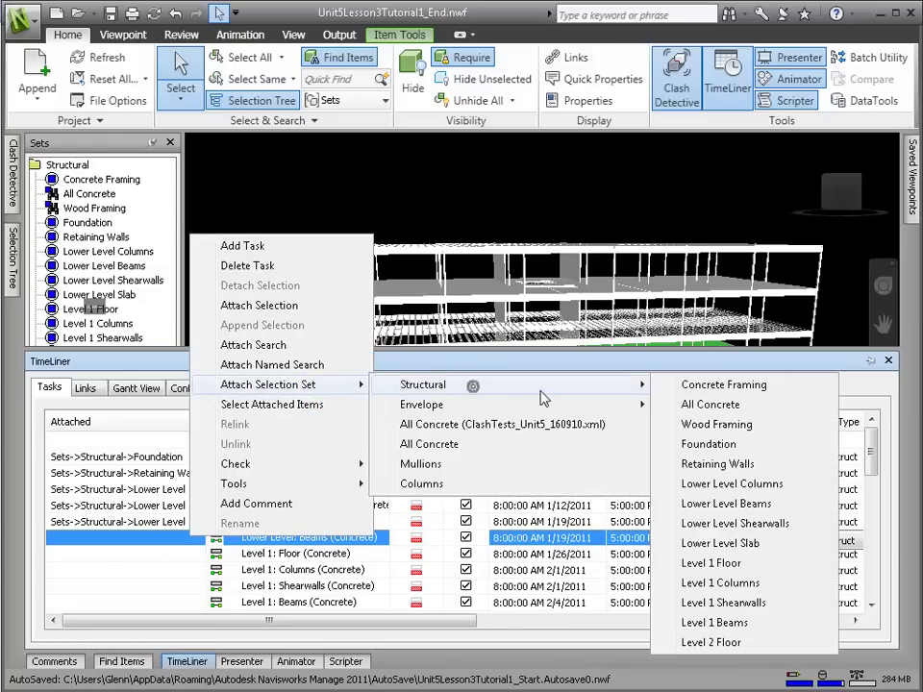
left_click(709, 504)
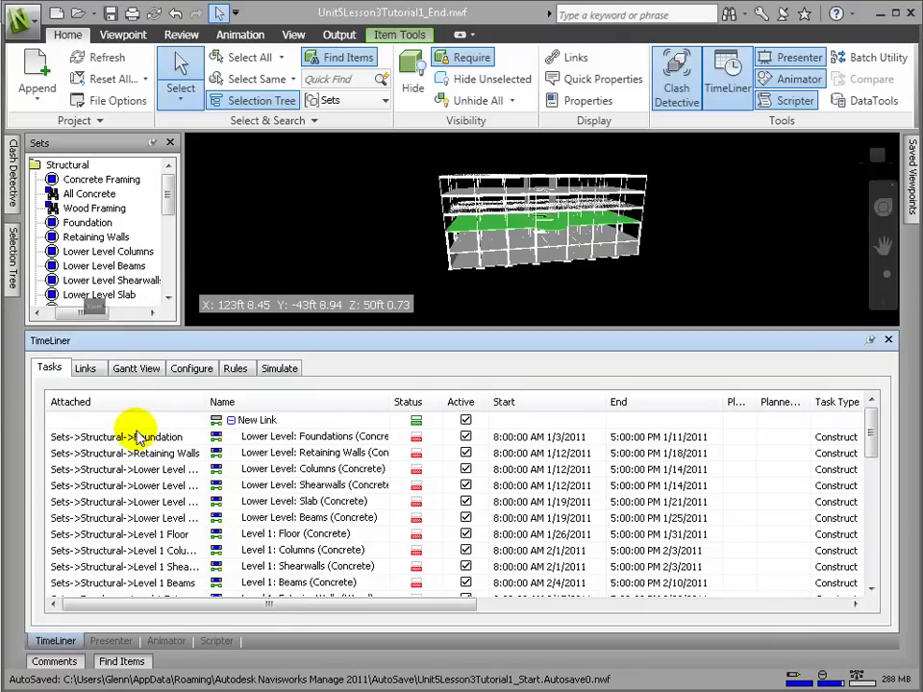
Step: Move the Task Type column next to the Attached column
left_click(127, 433)
scroll(135, 441, "down", 1)
scroll(140, 444, "down", 1)
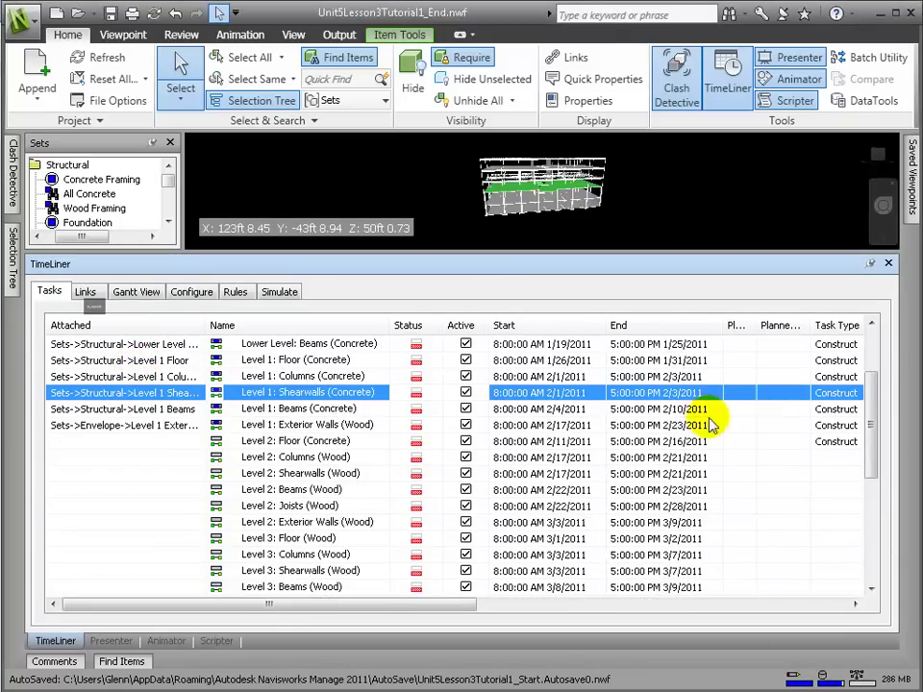
left_click_drag(796, 341, 272, 346)
Step: Keep Construct as the task type for tasks Foundations through Level 1: Exterior Walls
left_click(270, 346)
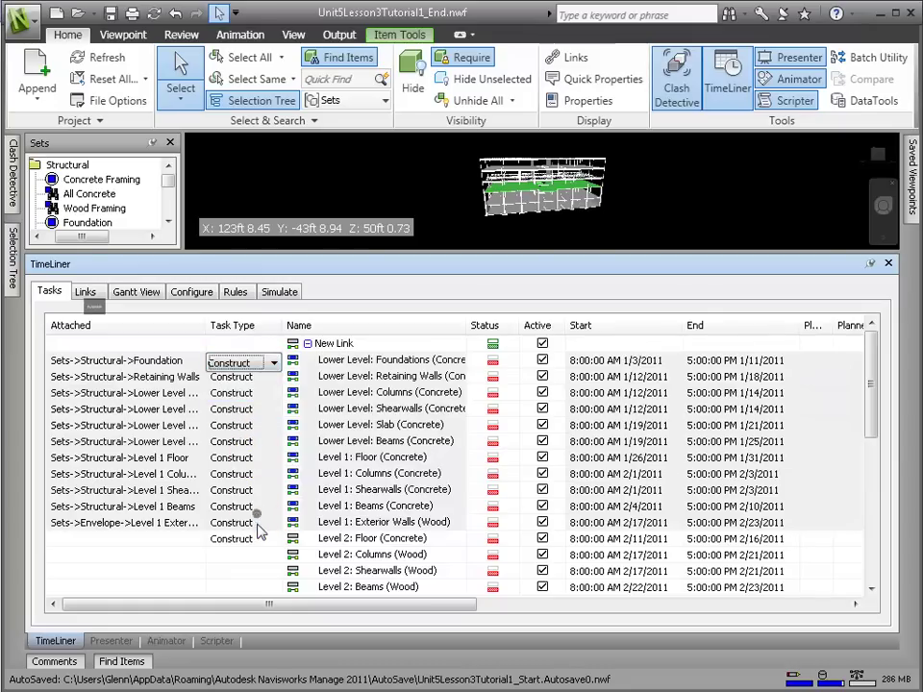
left_click(259, 527)
left_click(252, 365, "shift")
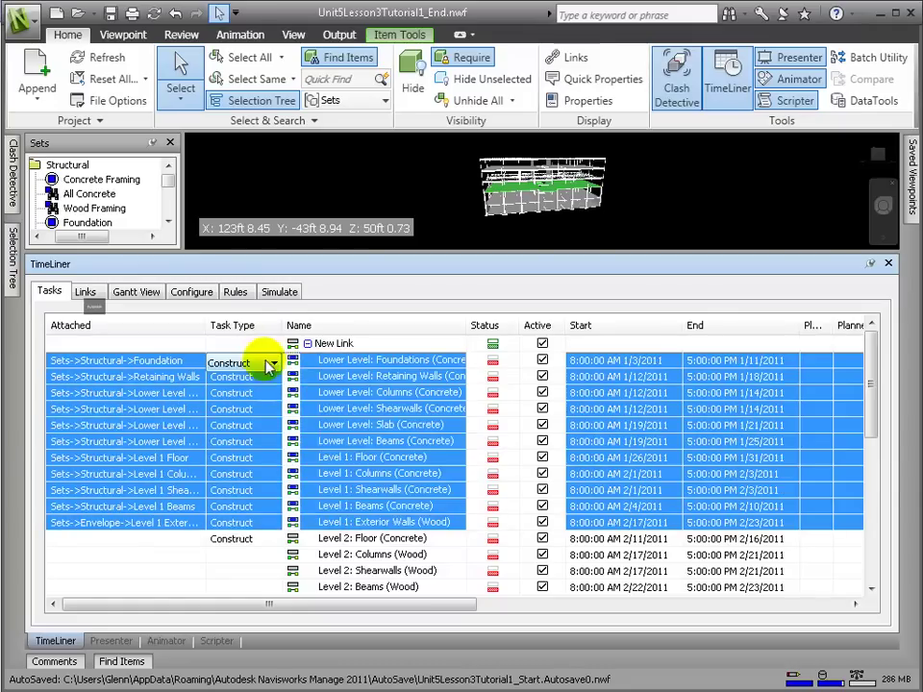
left_click(274, 364)
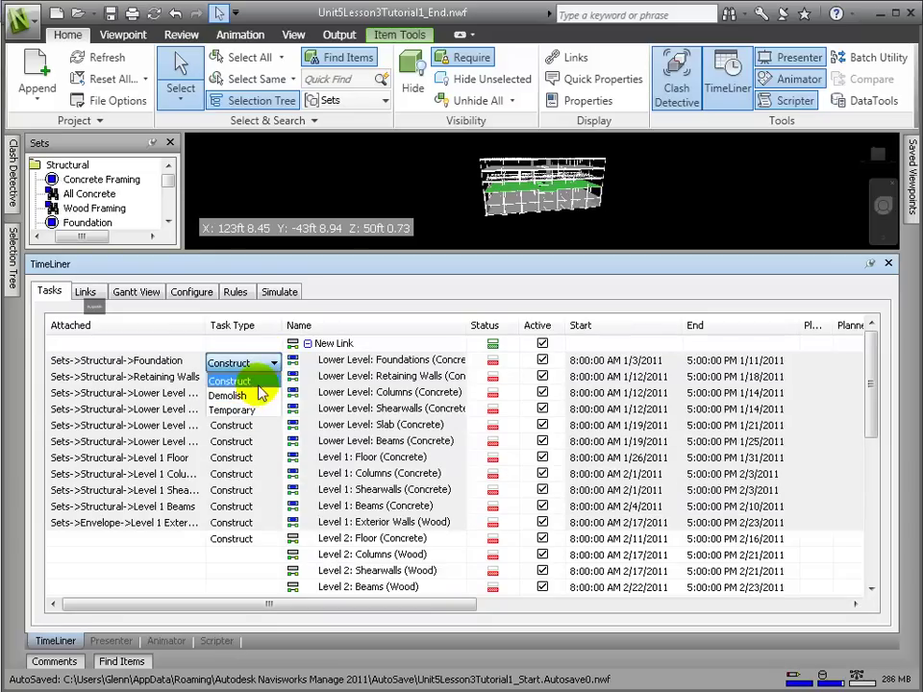
left_click(251, 378)
Step: Check the linked CSV schedule source, then switch to the Gantt View
left_click(232, 558)
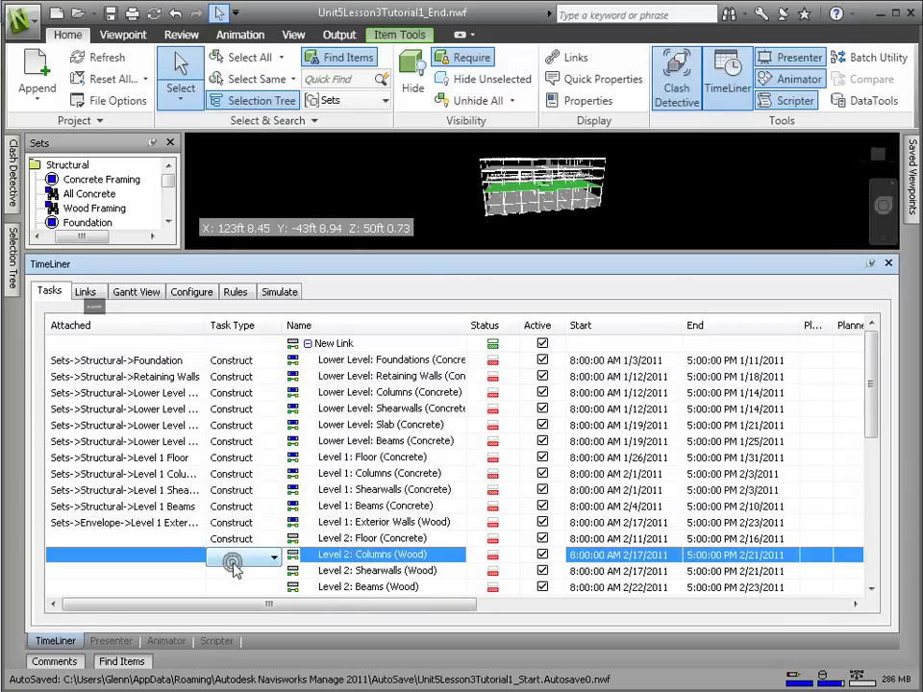
left_click(88, 294)
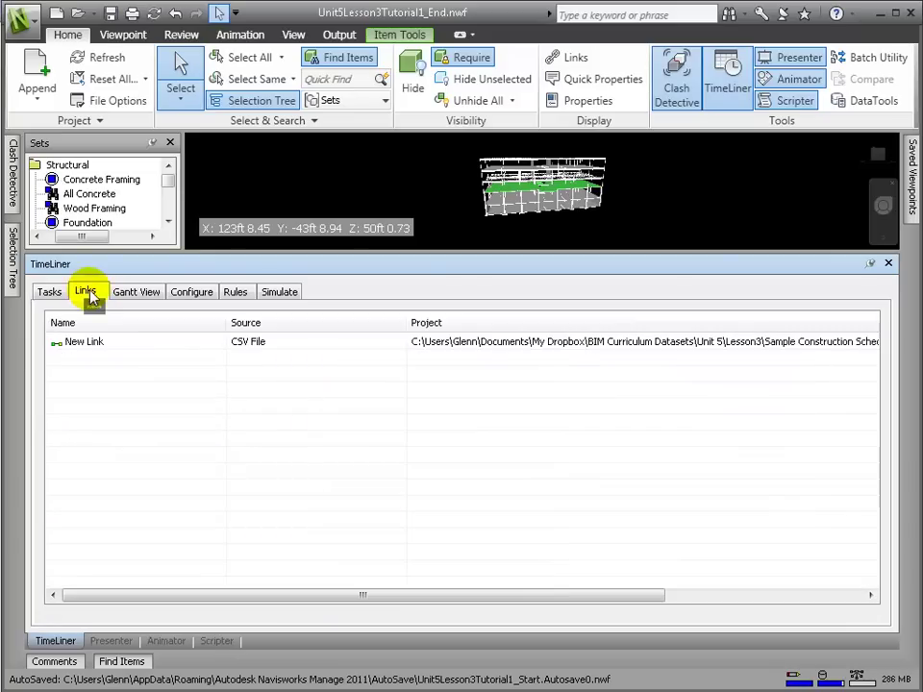
left_click(131, 298)
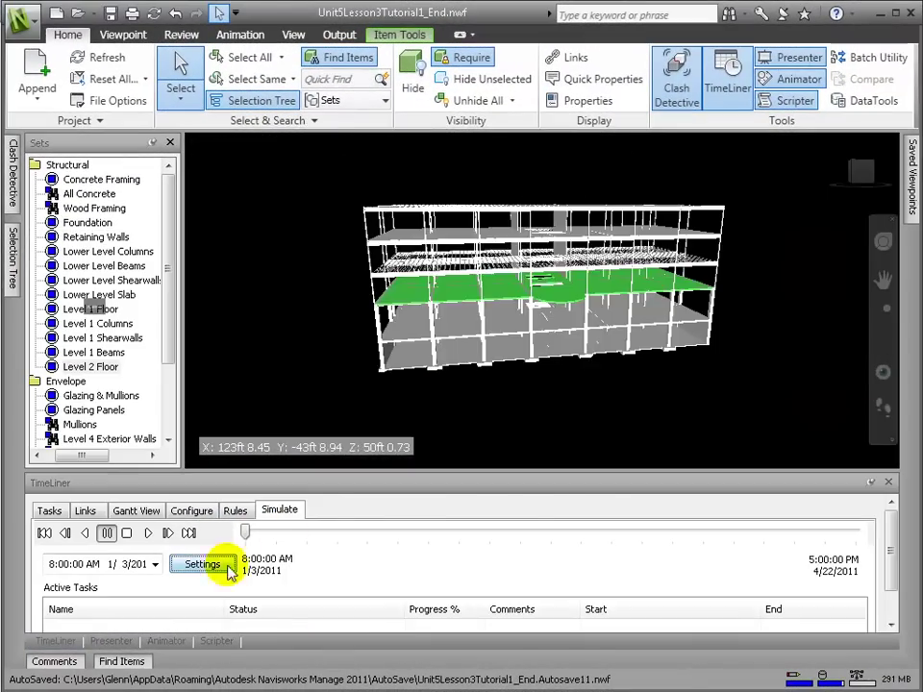
Step: Enter 15 as the Playback Duration (Seconds) in the simulation Settings and confirm
left_click(202, 565)
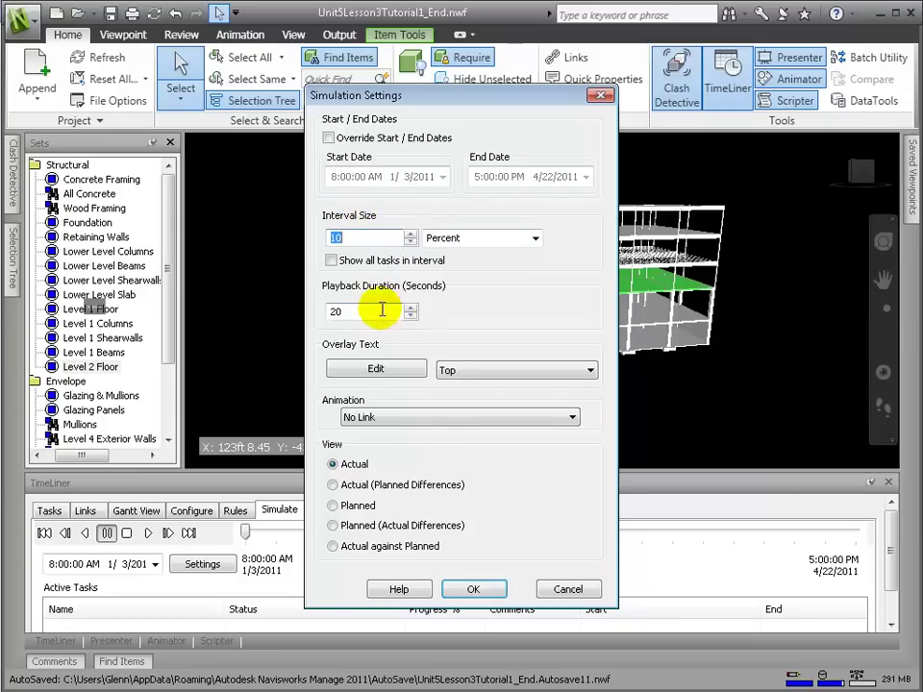
left_click_drag(379, 310, 317, 317)
type("15")
key("Return")
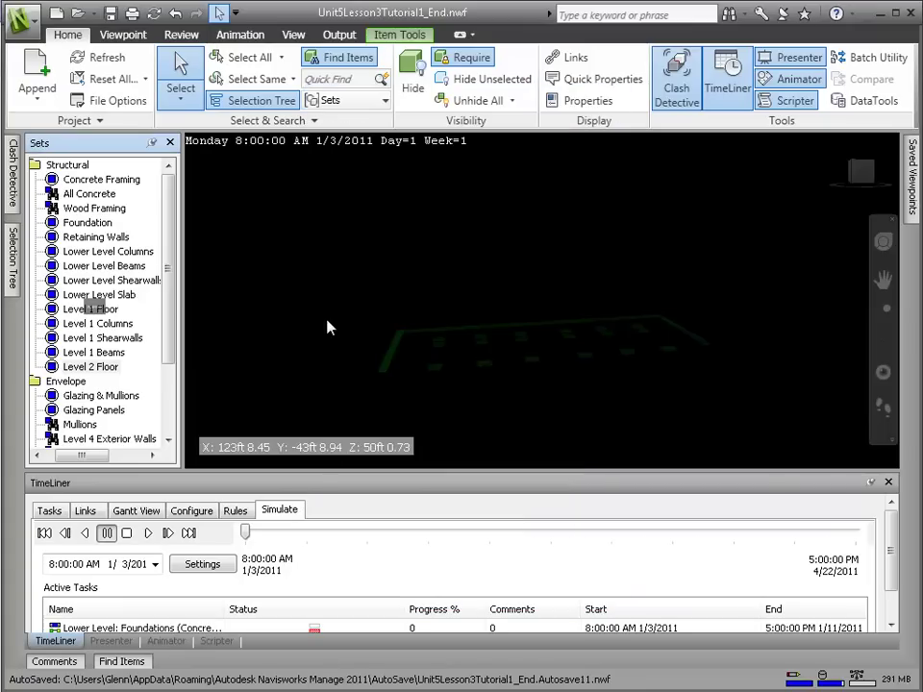
Step: Play the simulation up to the Level 3 floor, then stop it back at Day 1
left_click(148, 534)
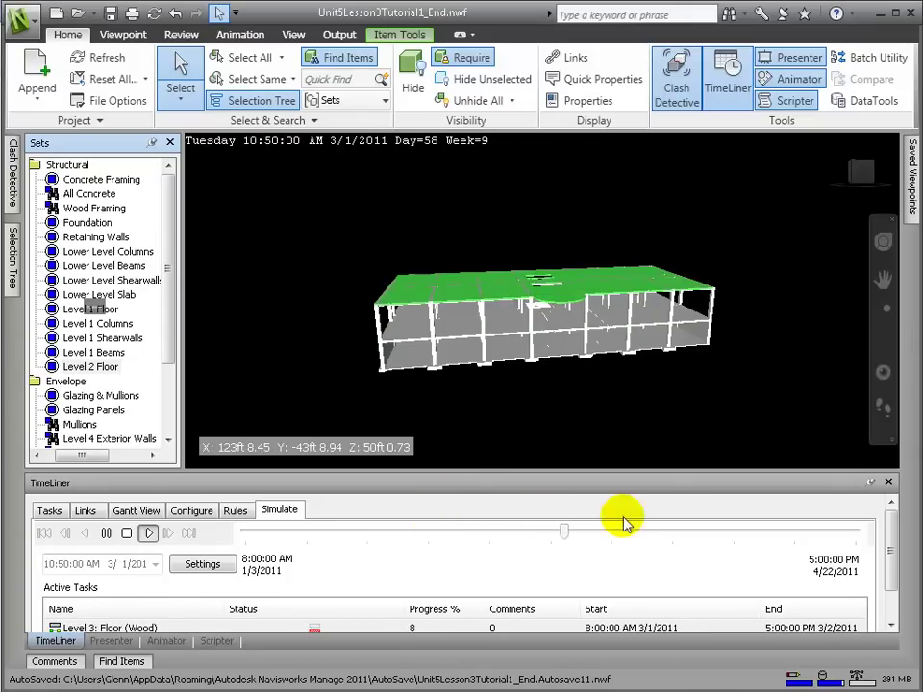
left_click(126, 535)
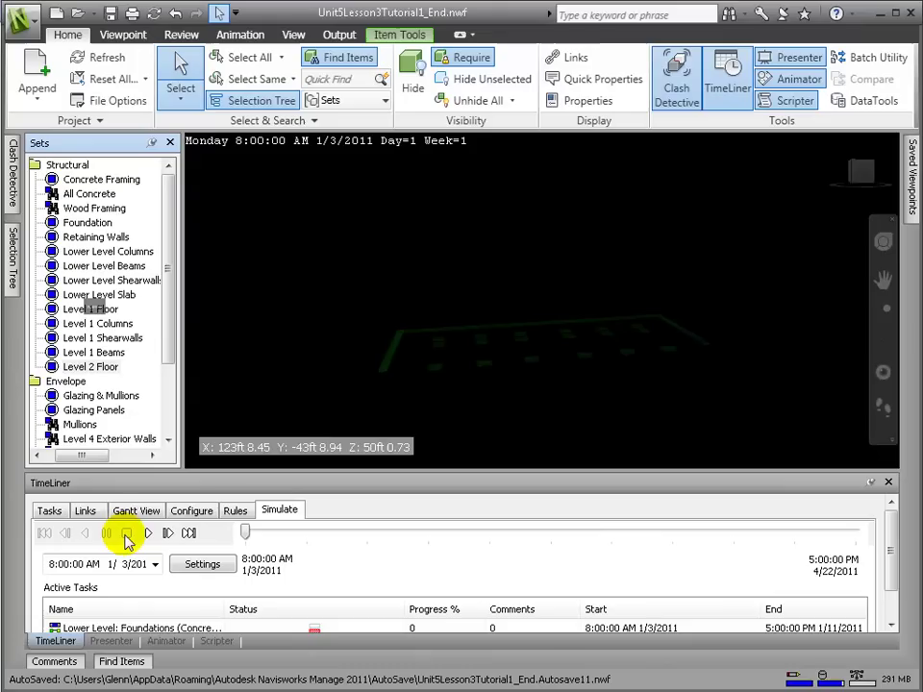